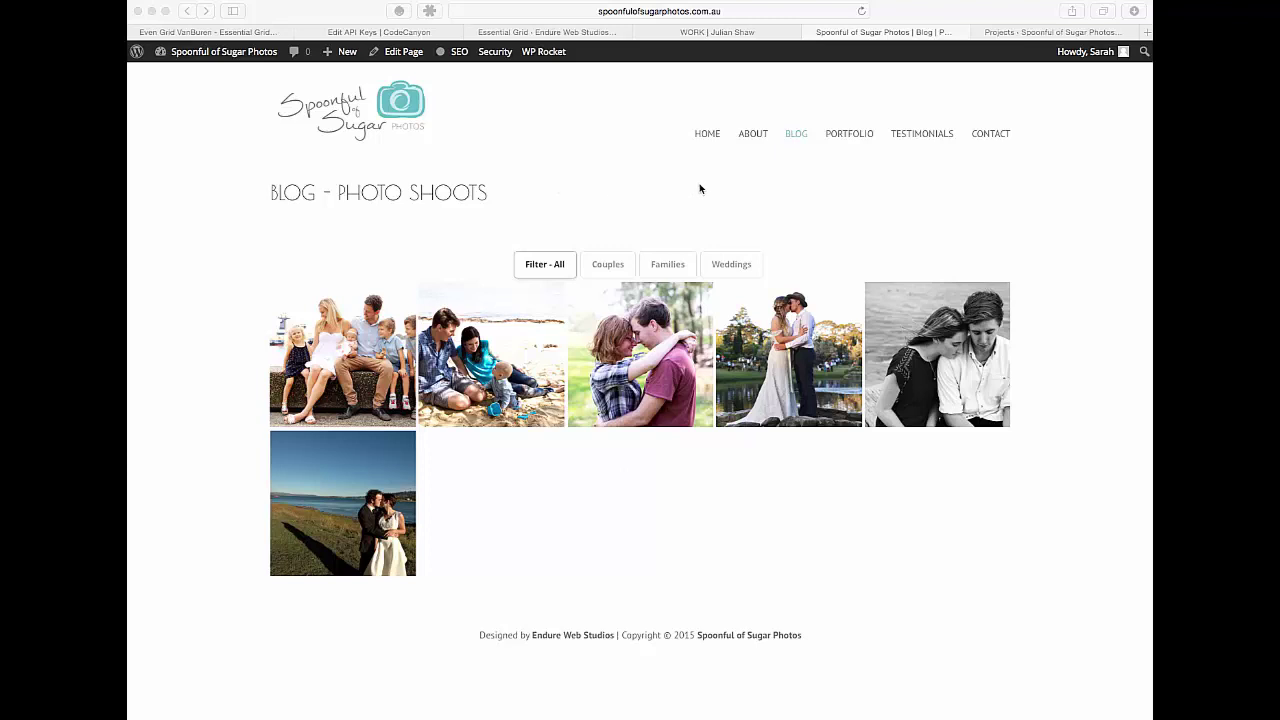
- Open the first family photo shoot from the blog grid and look through its intro text and photos
{"action": "left_click", "coordinate": [789, 176]}
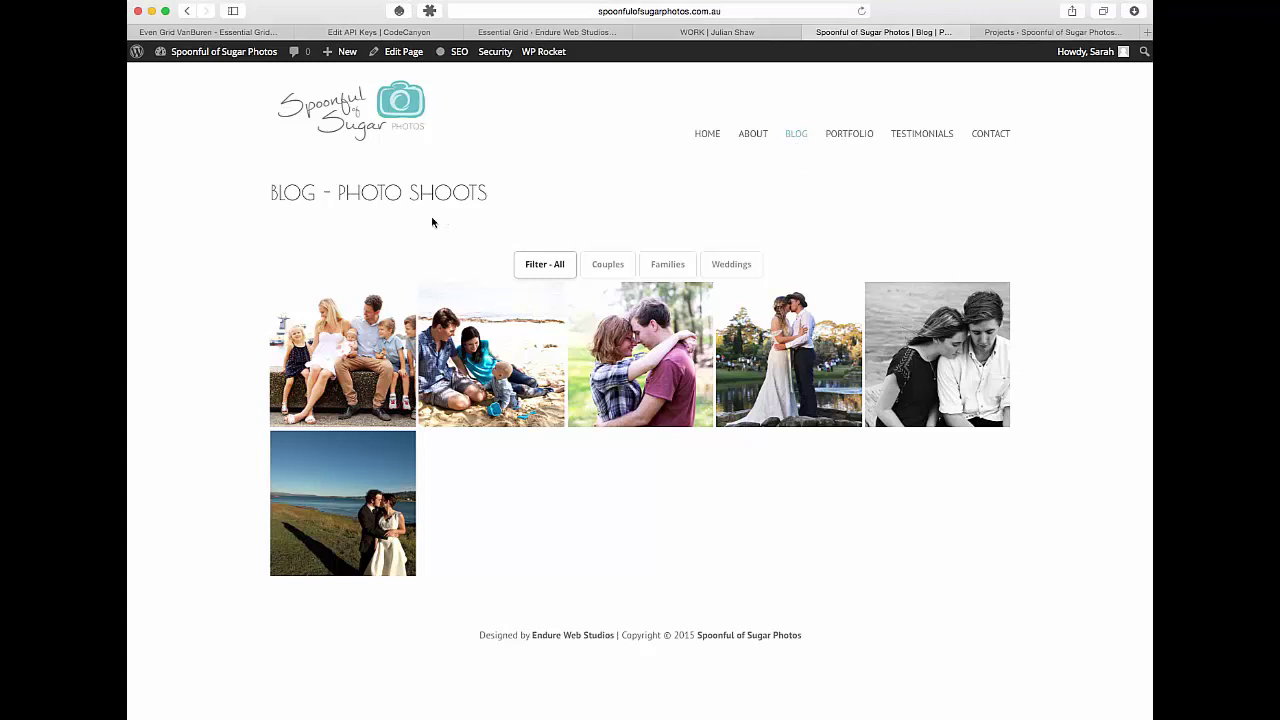
{"action": "mouse_move", "coordinate": [345, 372]}
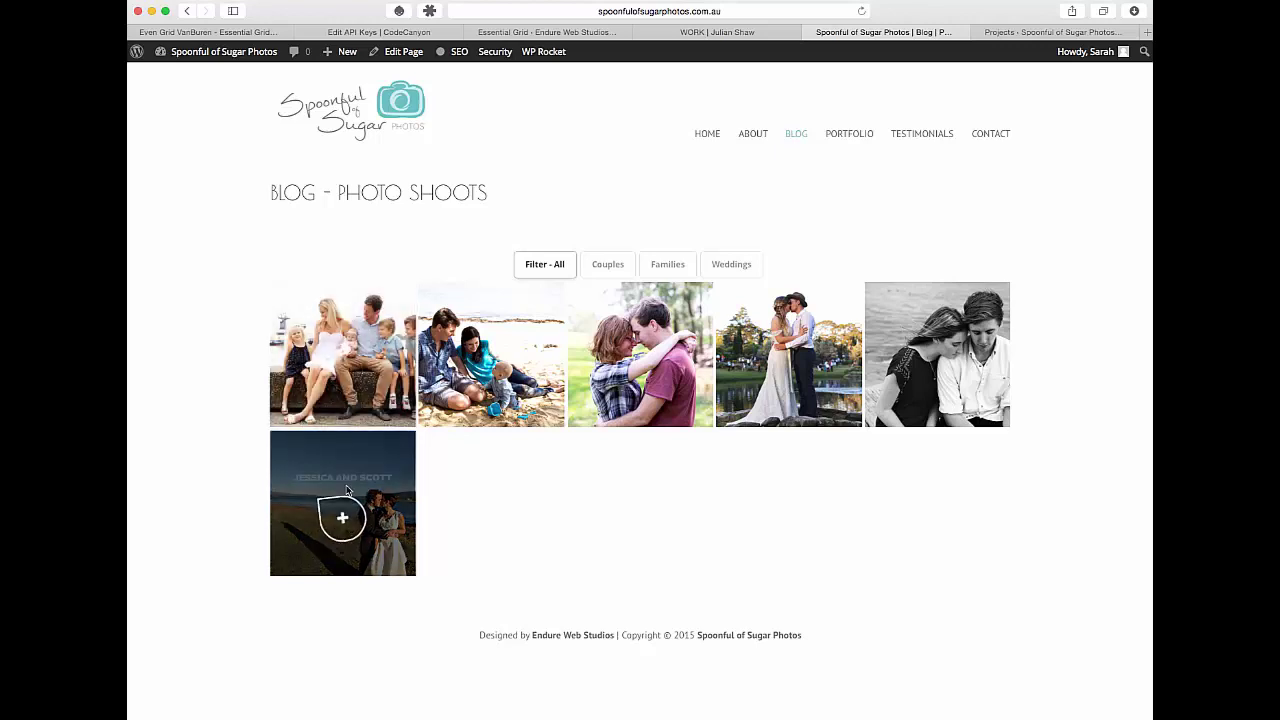
{"action": "left_click", "coordinate": [344, 372]}
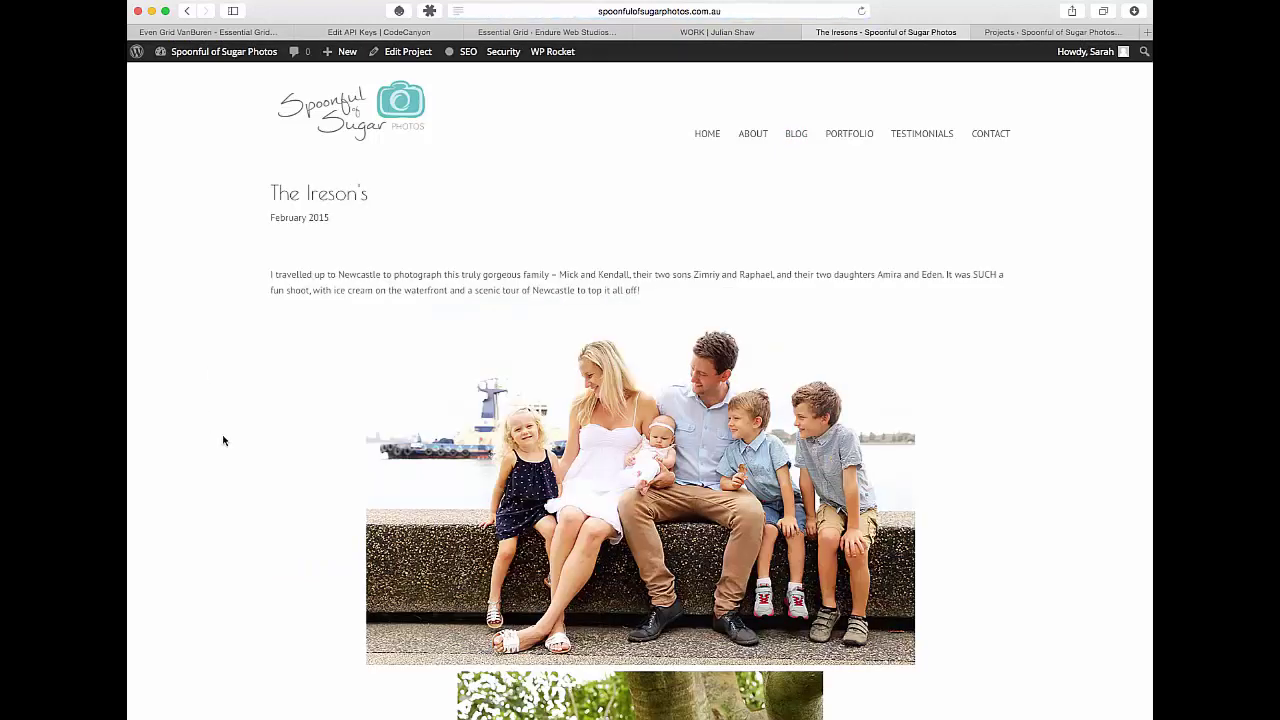
{"action": "scroll", "coordinate": [256, 464], "scroll_direction": "down", "scroll_amount": 1}
{"action": "scroll", "coordinate": [256, 464], "scroll_direction": "down", "scroll_amount": 10}
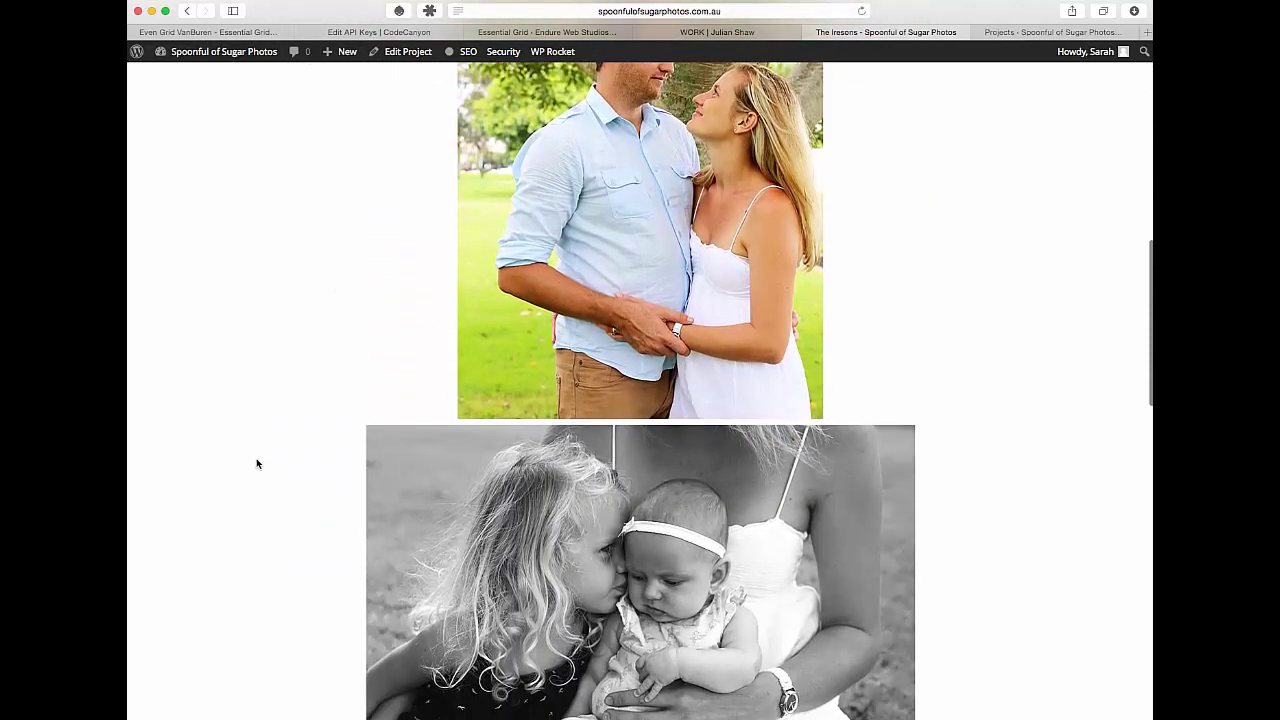
{"action": "scroll", "coordinate": [256, 464], "scroll_direction": "up", "scroll_amount": 12}
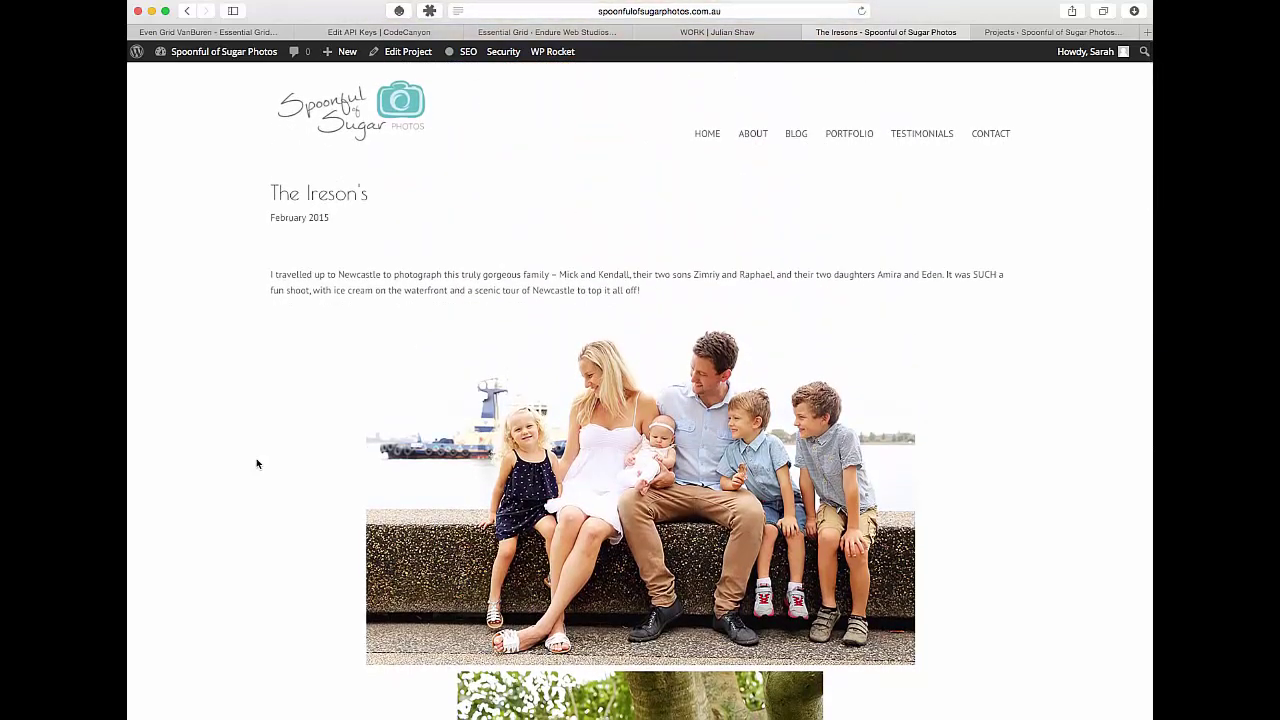
- Open the portfolio page and filter its gallery by Children, by Couples, and by Children again
{"action": "left_click", "coordinate": [851, 136]}
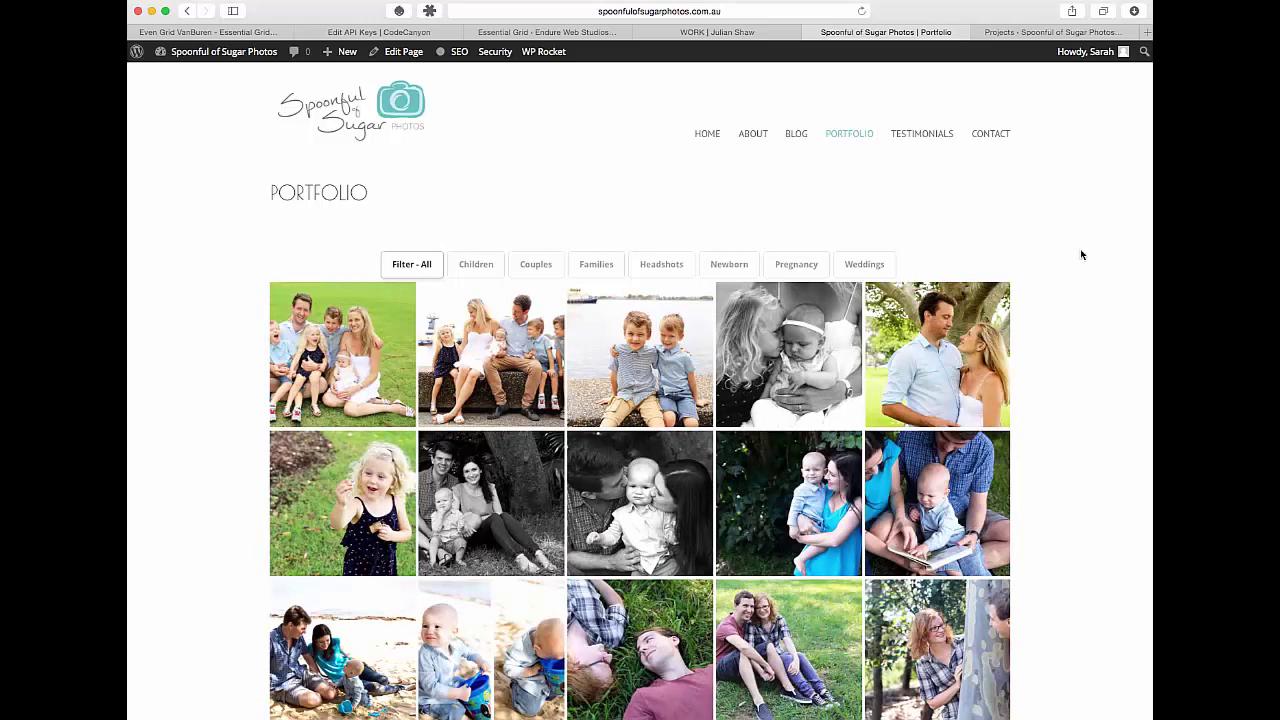
{"action": "scroll", "coordinate": [1081, 255], "scroll_direction": "down", "scroll_amount": 1}
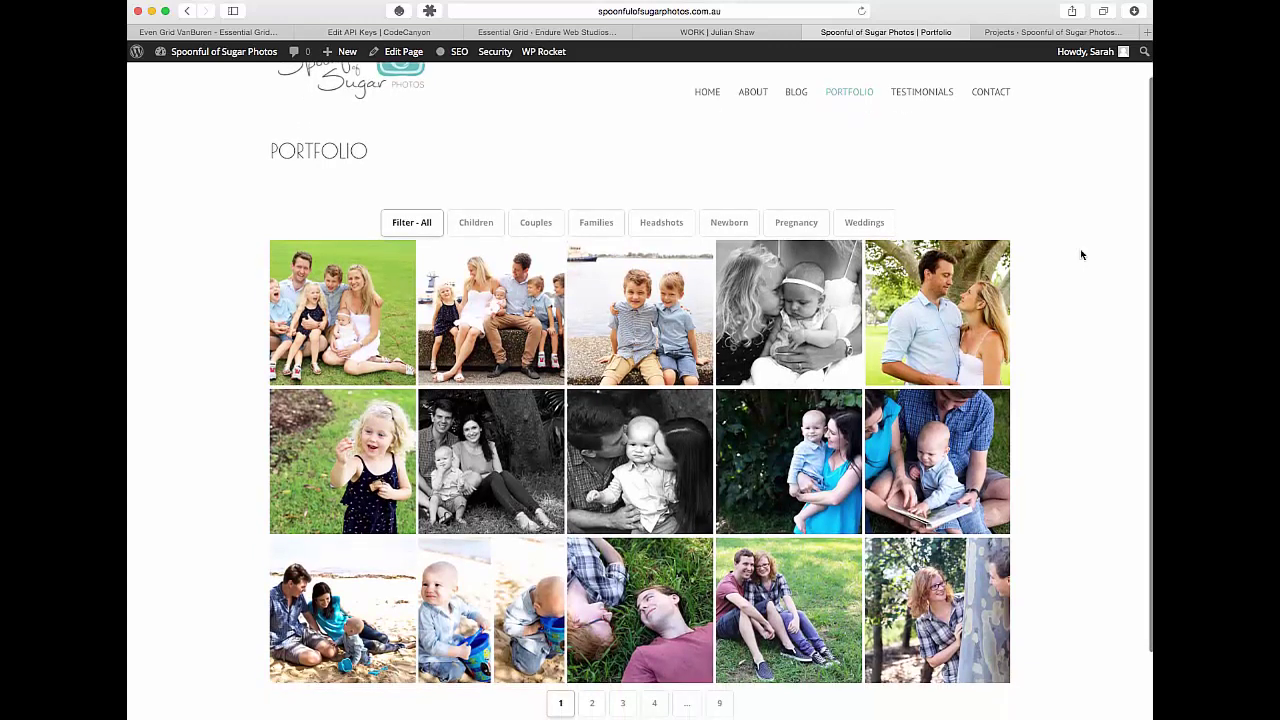
{"action": "left_click", "coordinate": [476, 225]}
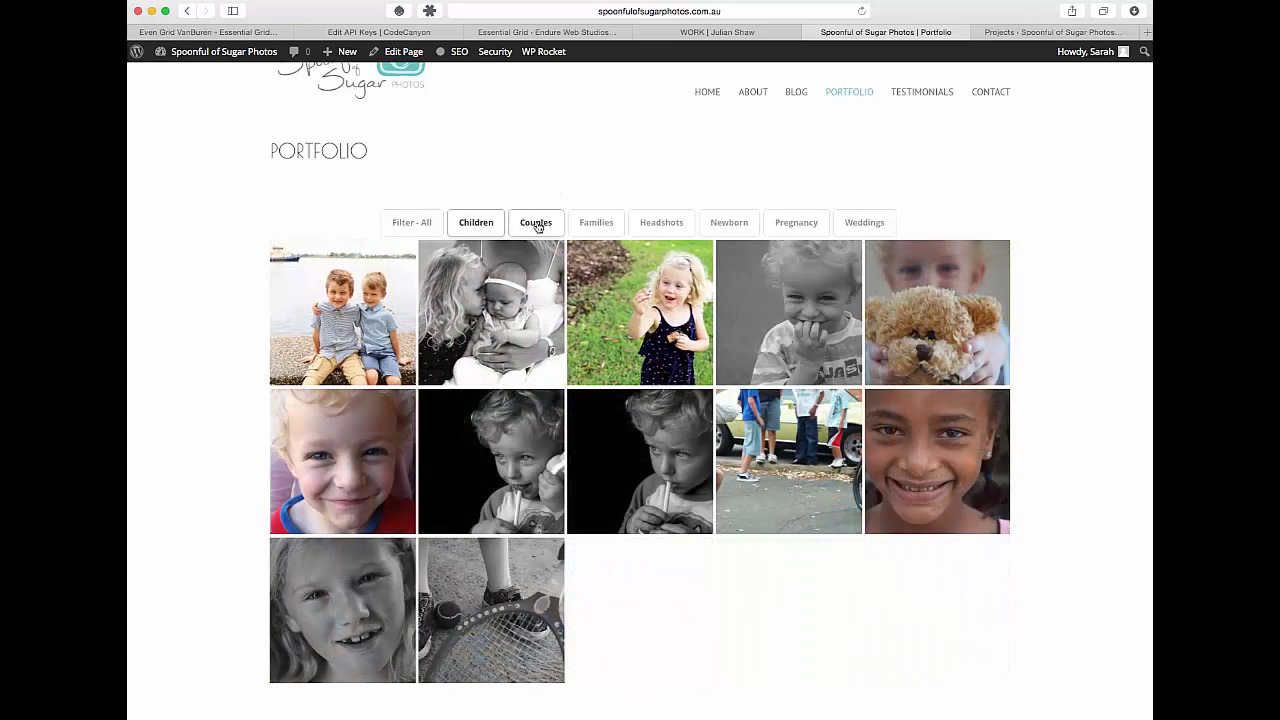
{"action": "left_click", "coordinate": [537, 224]}
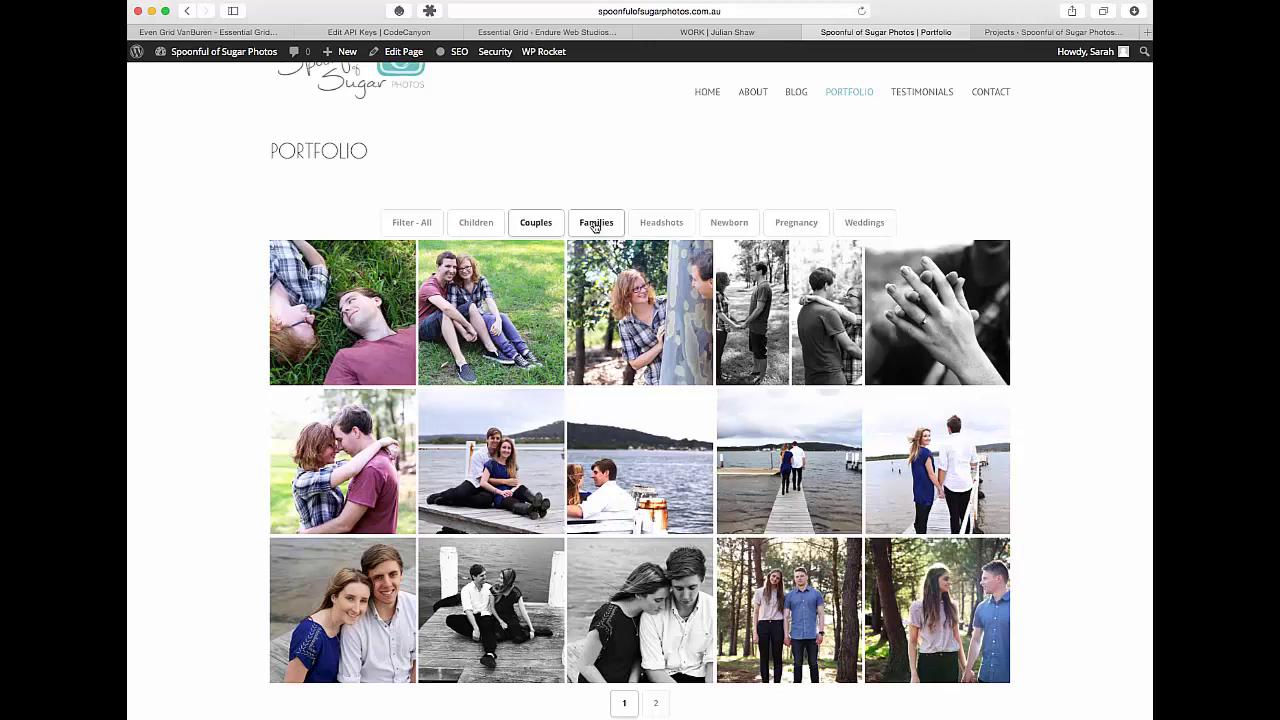
{"action": "left_click", "coordinate": [477, 226]}
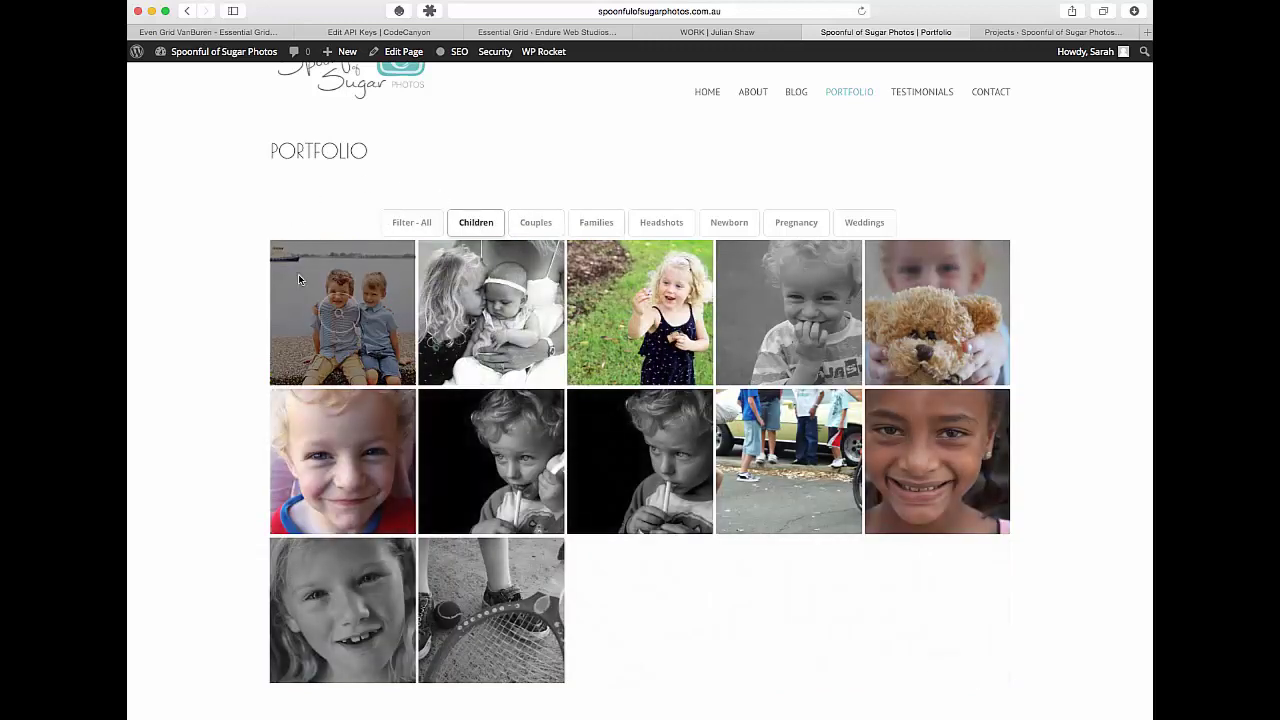
- View the first Children photo enlarged, browse through the following images and close the enlarged view
{"action": "left_click", "coordinate": [296, 303]}
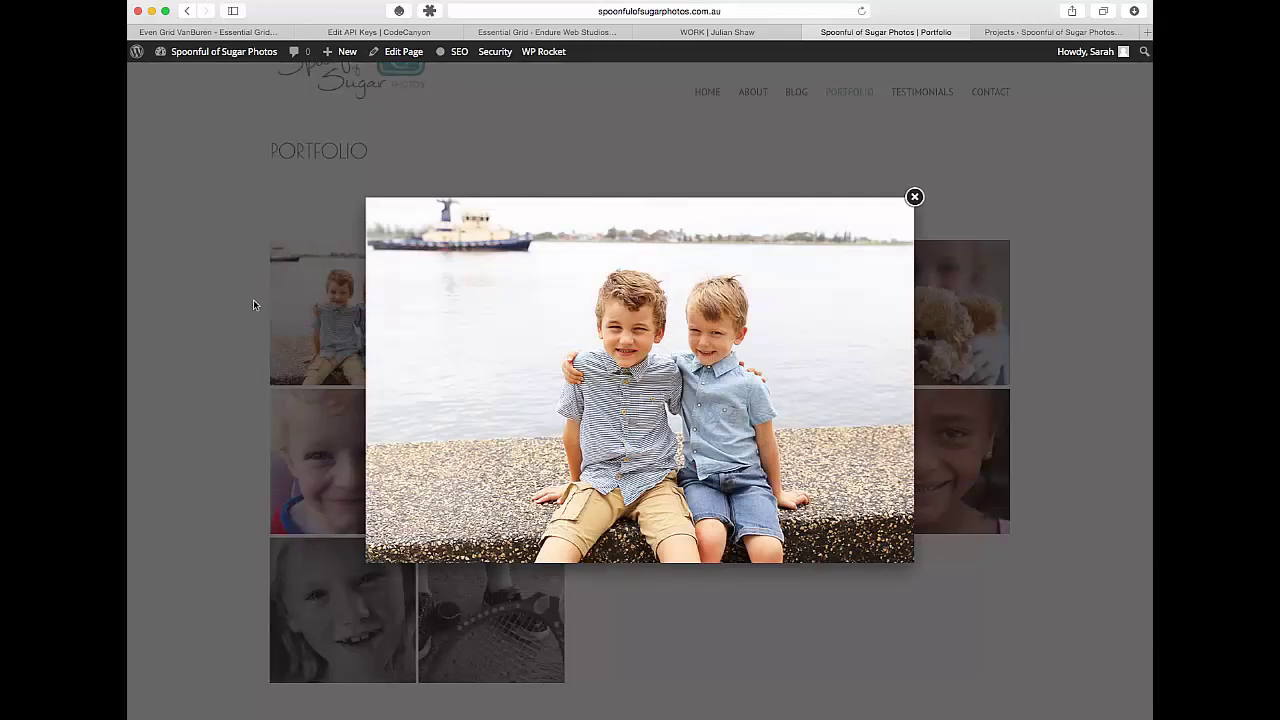
{"action": "key", "text": "Right"}
{"action": "key", "text": "Right"}
{"action": "key", "text": "Right"}
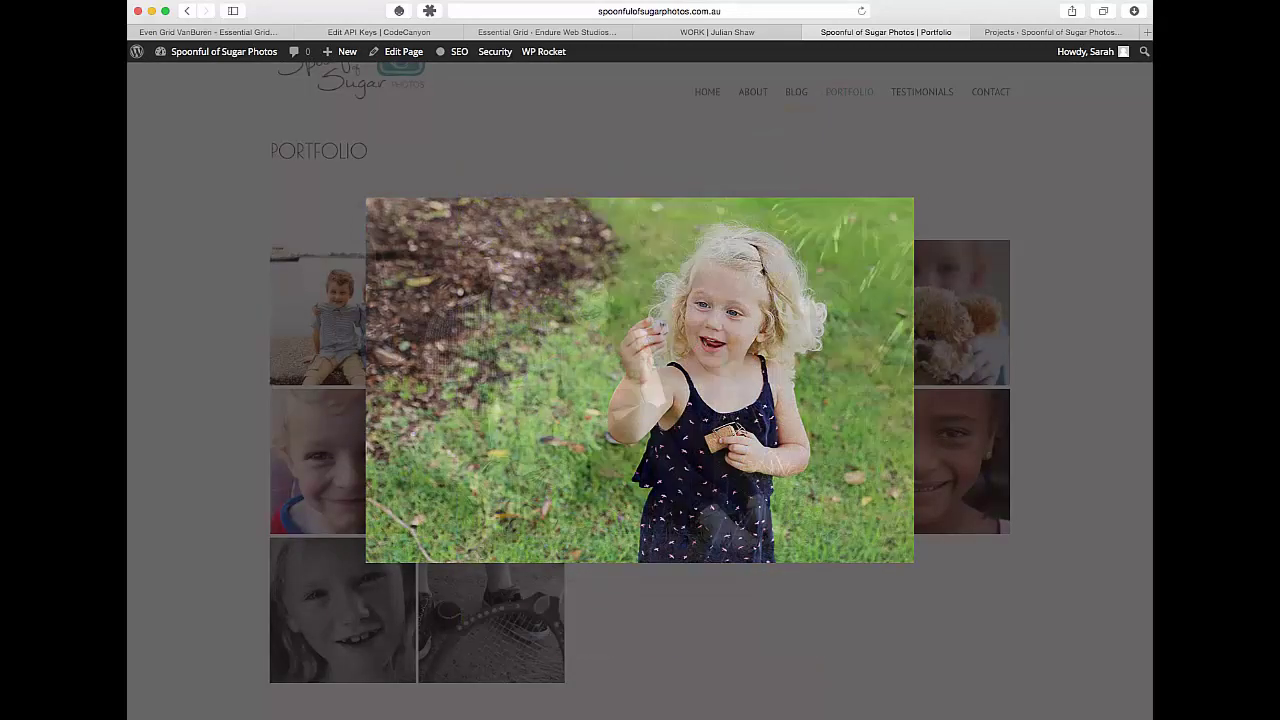
{"action": "key", "text": "Right"}
{"action": "left_click", "coordinate": [914, 197]}
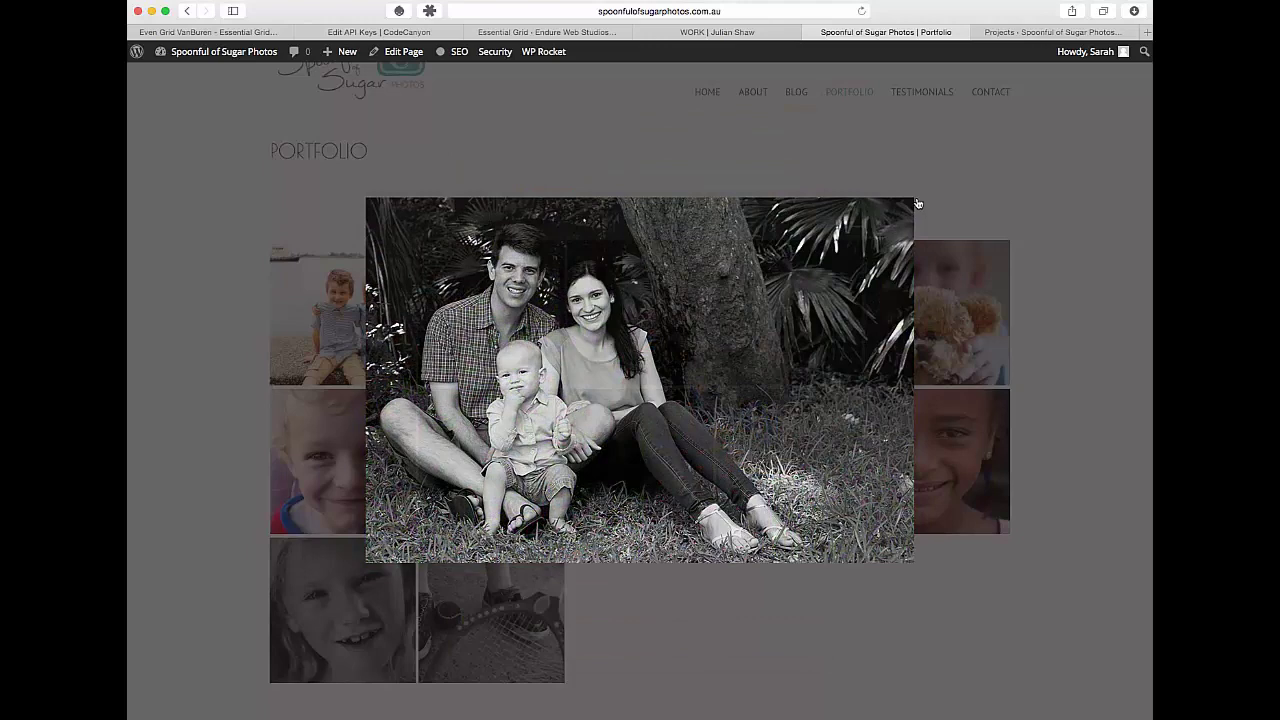
{"action": "scroll", "coordinate": [1070, 190], "scroll_direction": "up", "scroll_amount": 1}
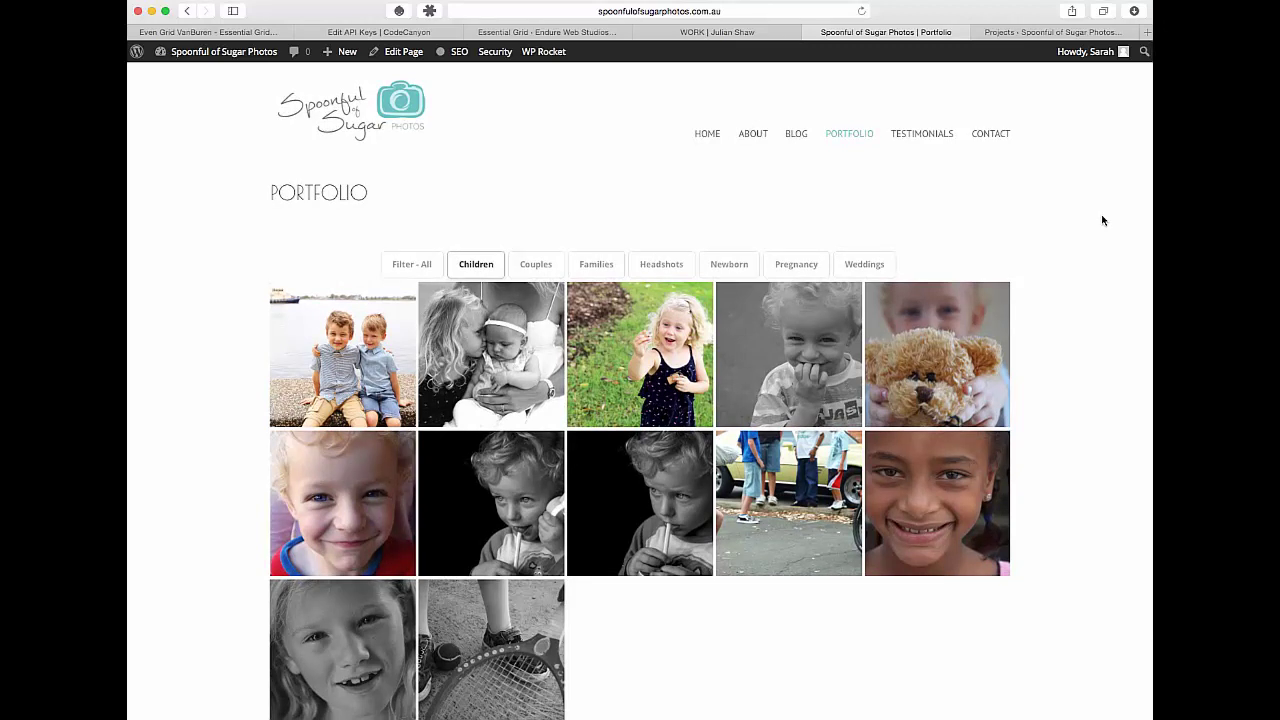
- Revisit the photo shoot blog and the other site's Work page, ending in the WordPress Projects list
{"action": "left_click", "coordinate": [797, 133]}
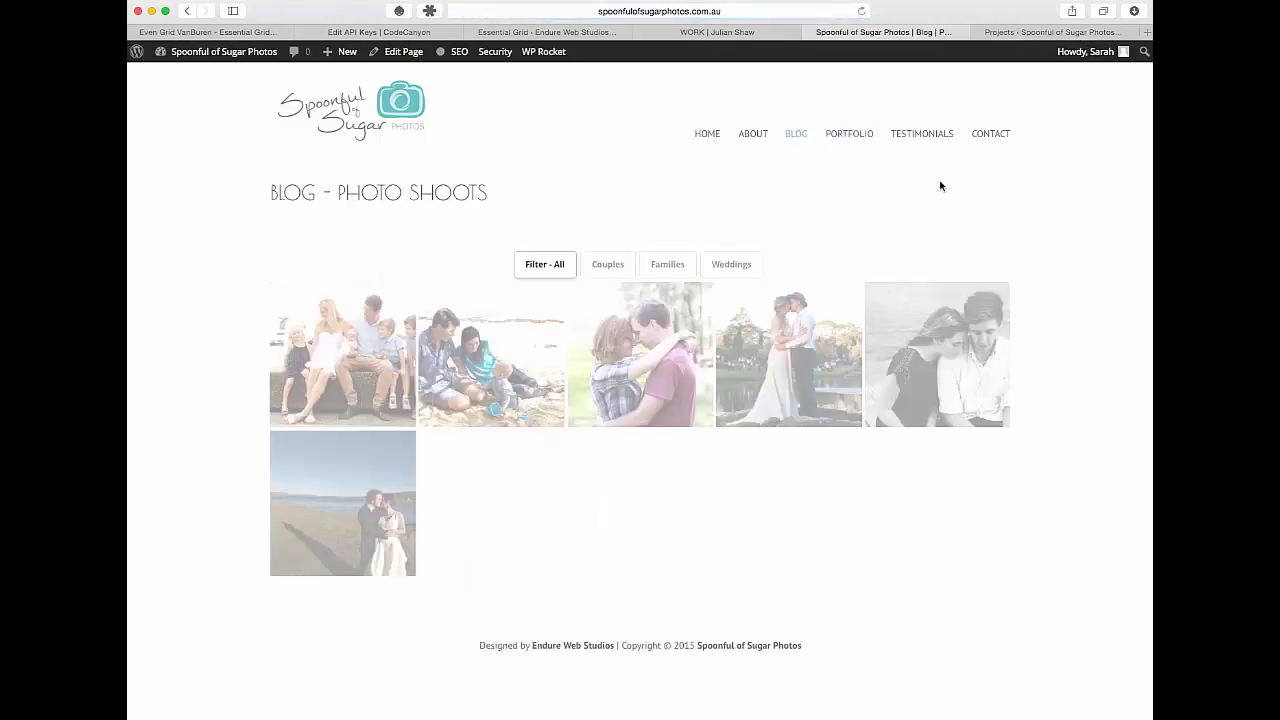
{"action": "left_click", "coordinate": [731, 34]}
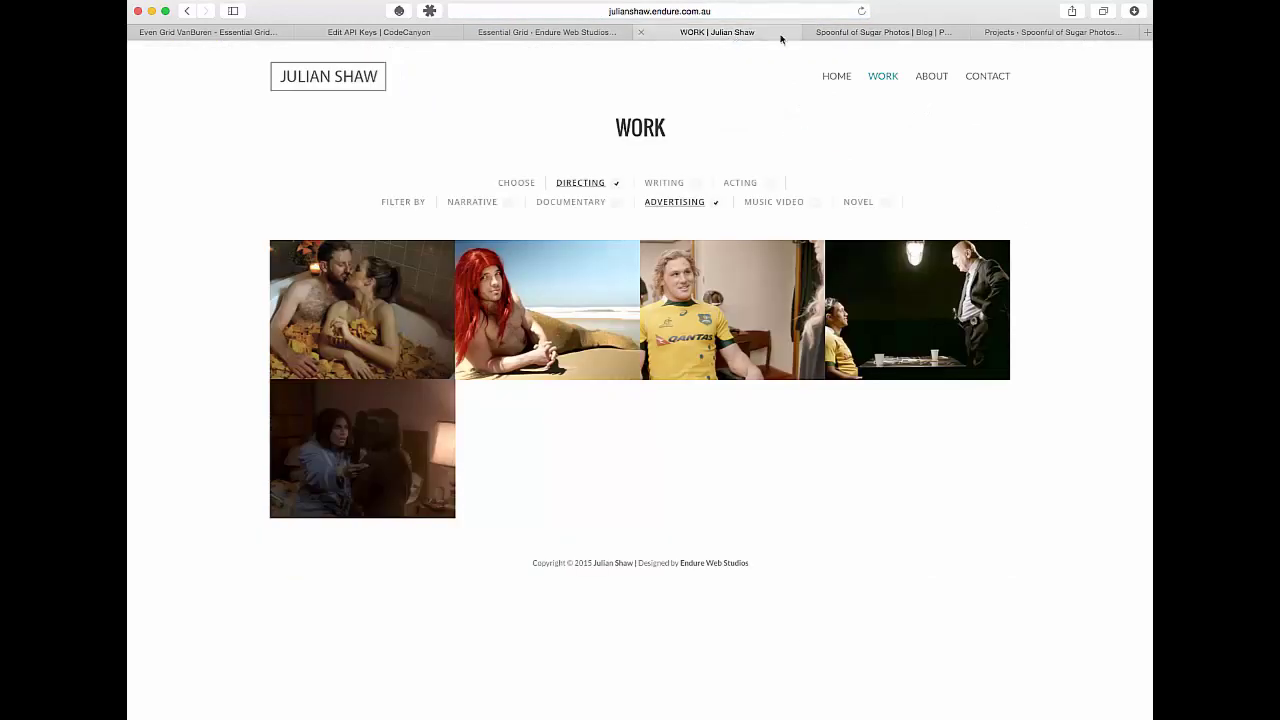
{"action": "left_click", "coordinate": [1040, 34]}
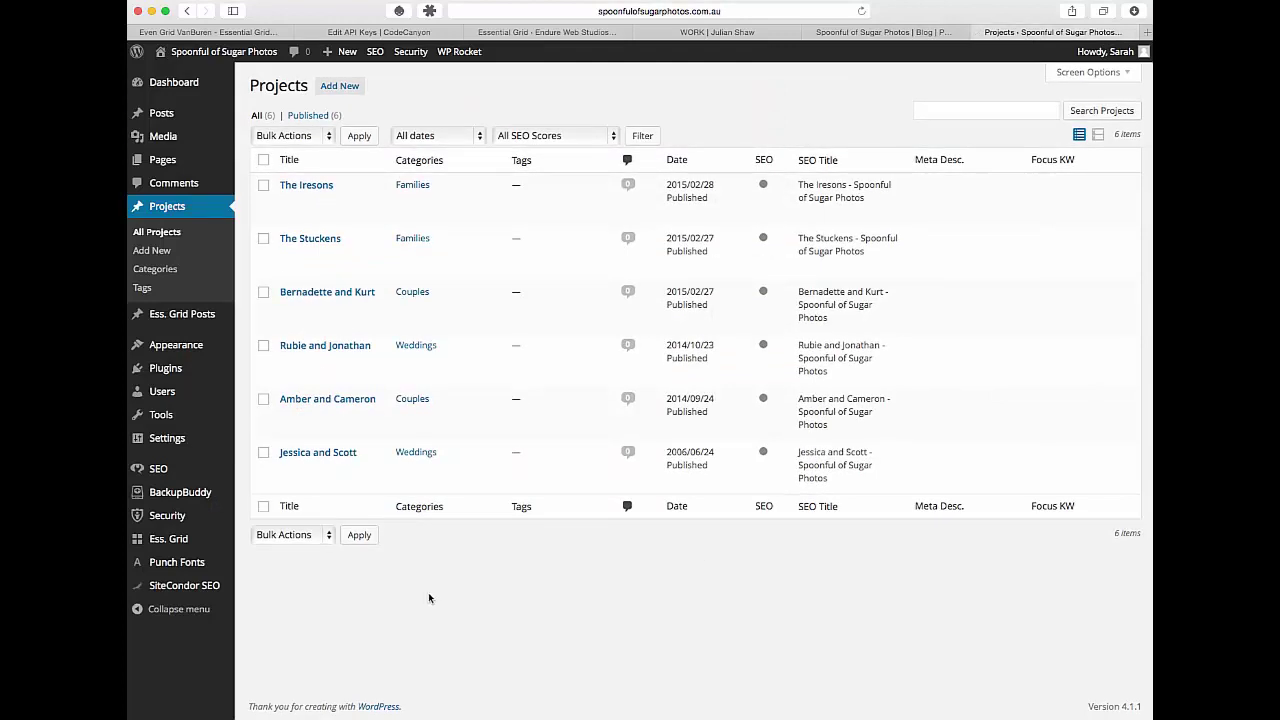
- Add a project category "Bunnies and Butterflies" with the slug bunnies-and-butterflies under the parent Children
{"action": "mouse_move", "coordinate": [152, 116]}
{"action": "left_click", "coordinate": [156, 269]}
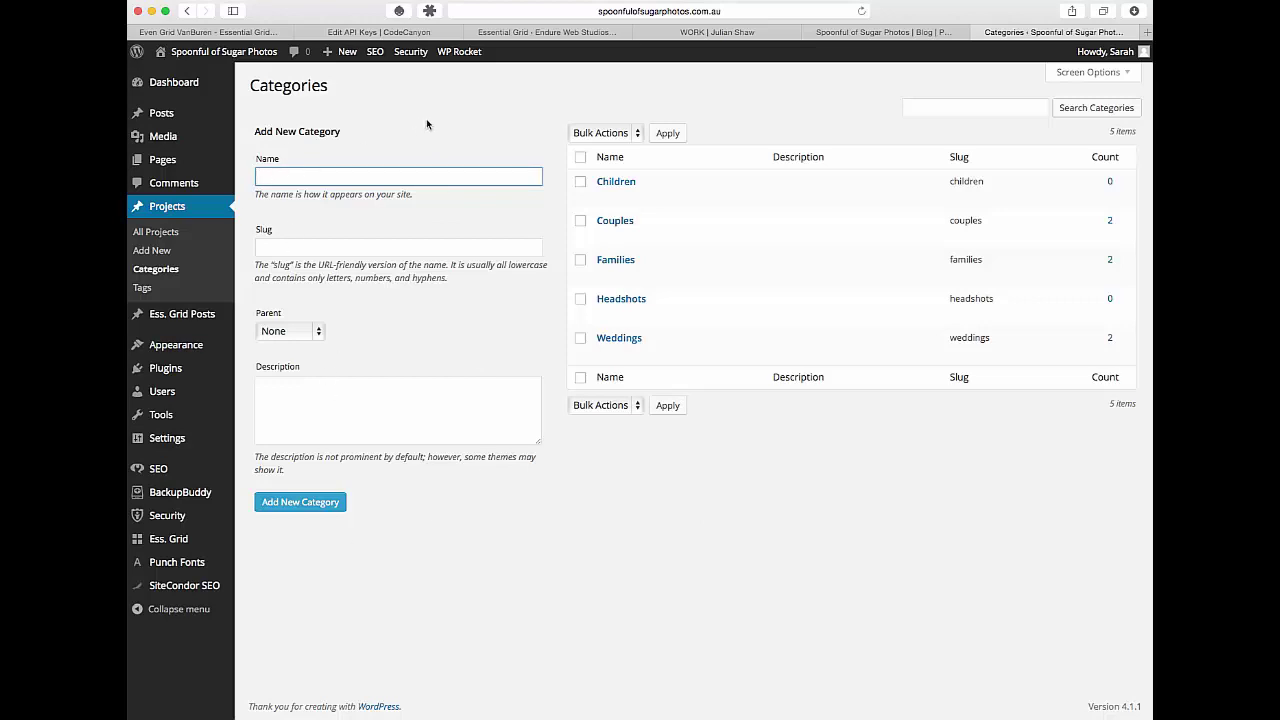
{"action": "type", "text": "Bunnies"}
{"action": "left_click", "coordinate": [291, 247]}
{"action": "left_click", "coordinate": [319, 182]}
{"action": "type", "text": "and Butterflies"}
{"action": "left_click", "coordinate": [278, 246]}
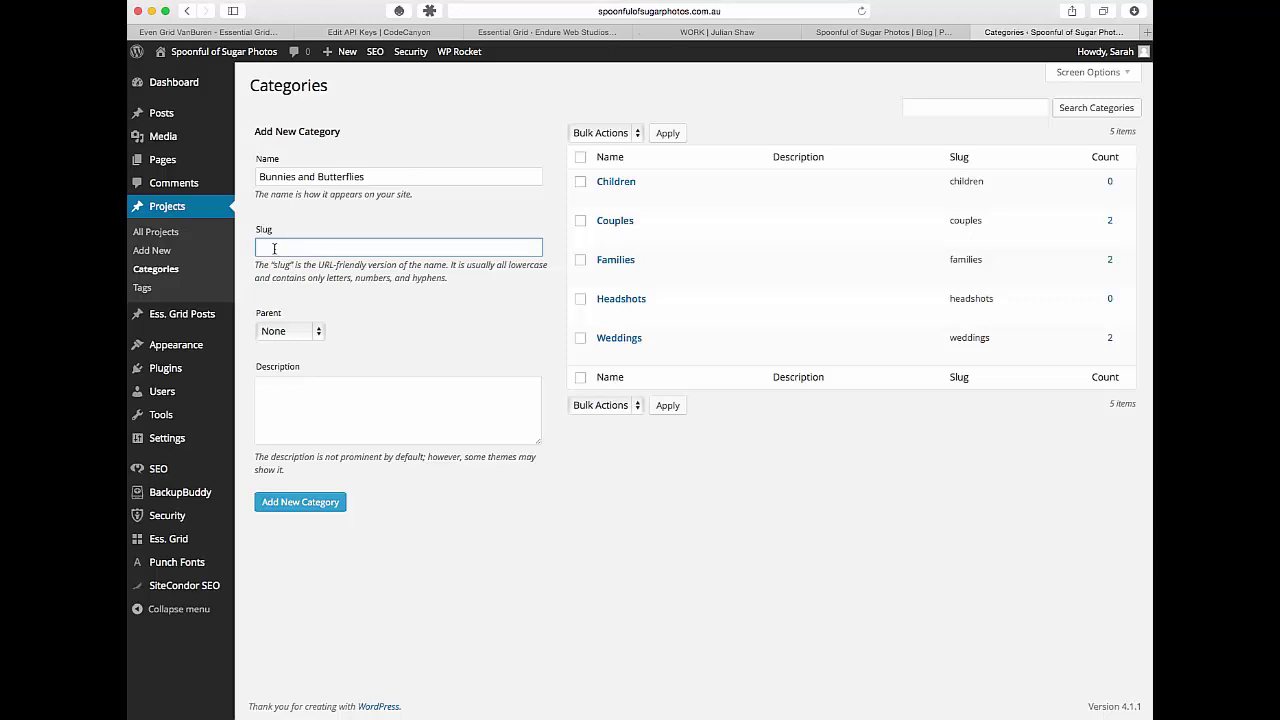
{"action": "type", "text": "bunnies-and-butterflies"}
{"action": "left_click", "coordinate": [312, 333]}
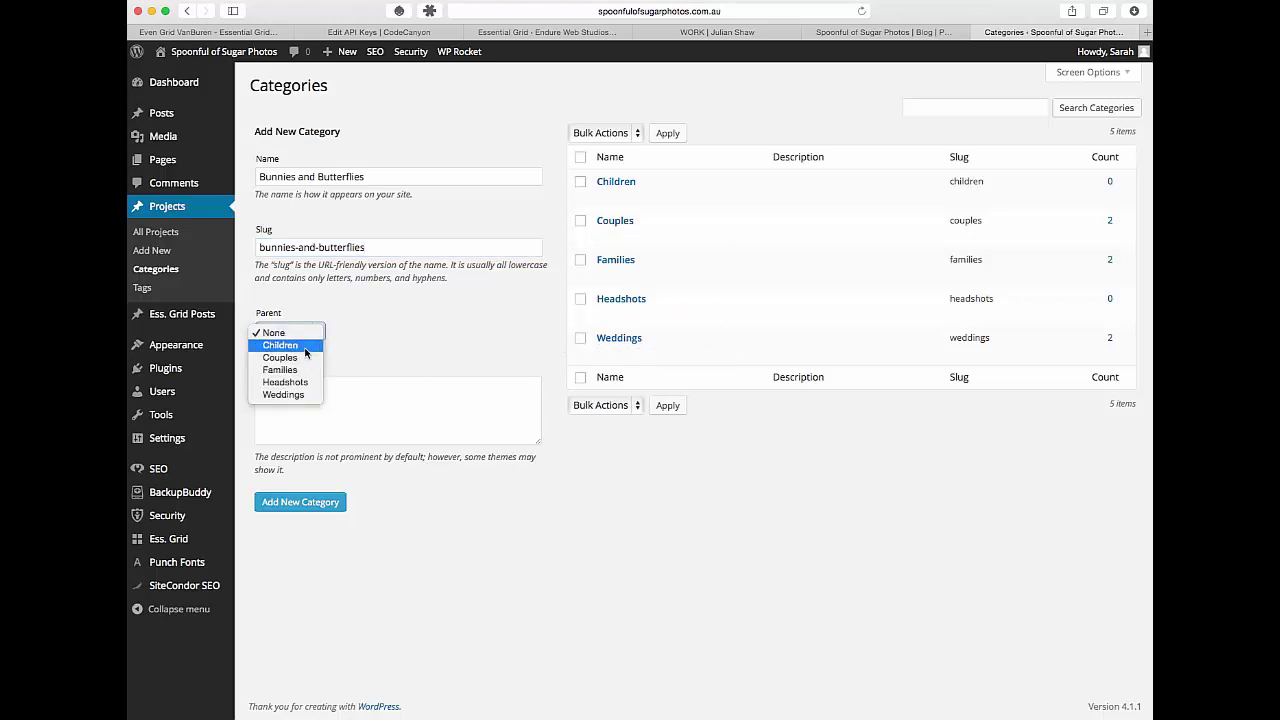
{"action": "left_click", "coordinate": [305, 346]}
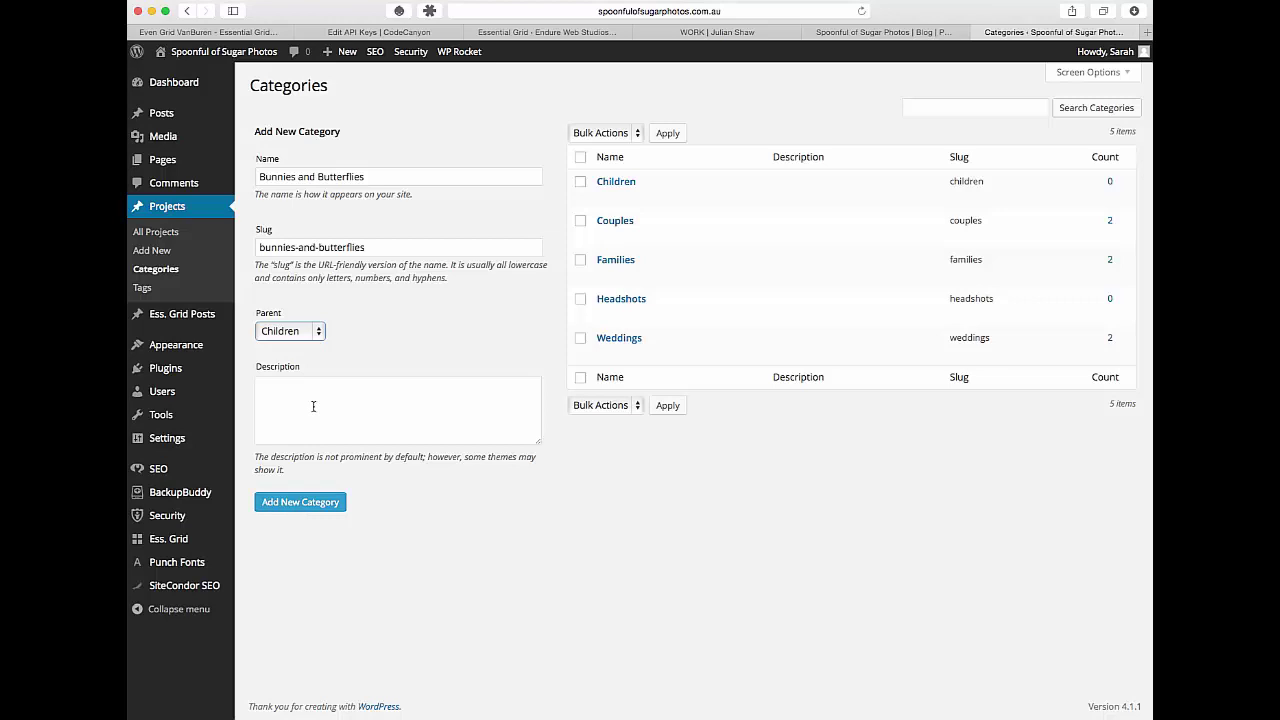
{"action": "left_click", "coordinate": [300, 502]}
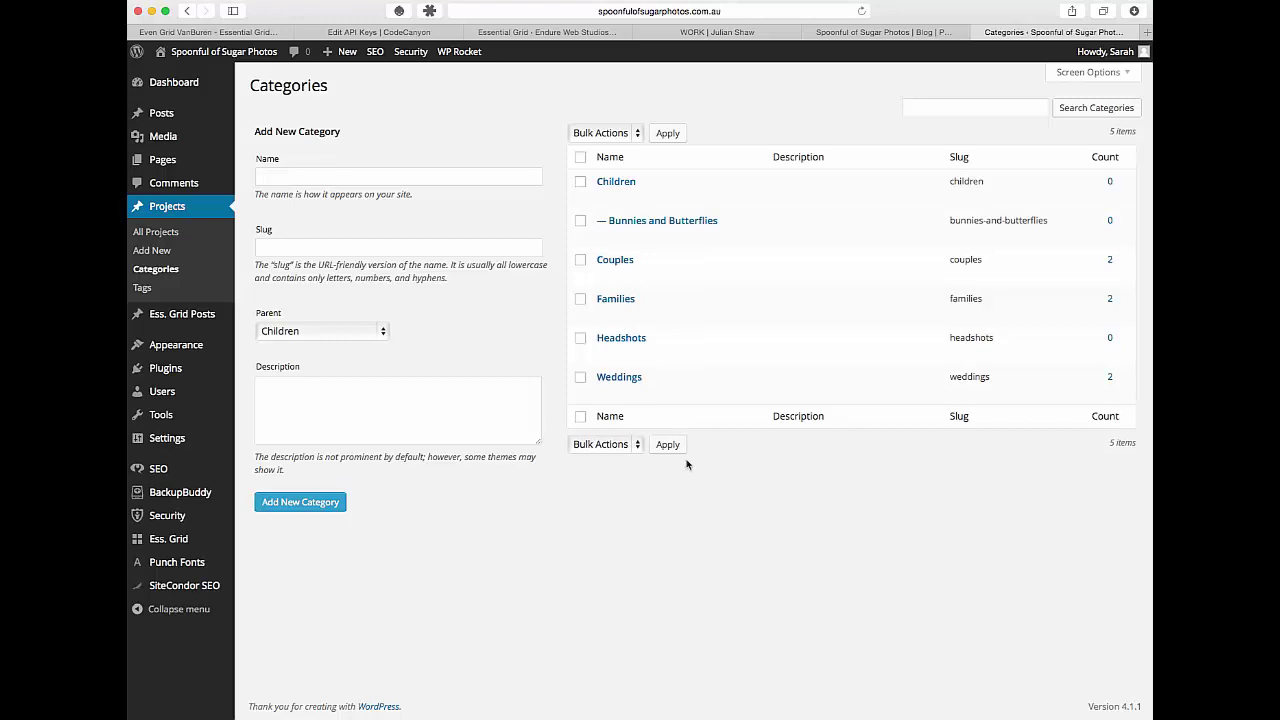
- Open the first project from the full project list for editing and examine its category and tag settings
{"action": "mouse_move", "coordinate": [689, 232]}
{"action": "left_click", "coordinate": [157, 233]}
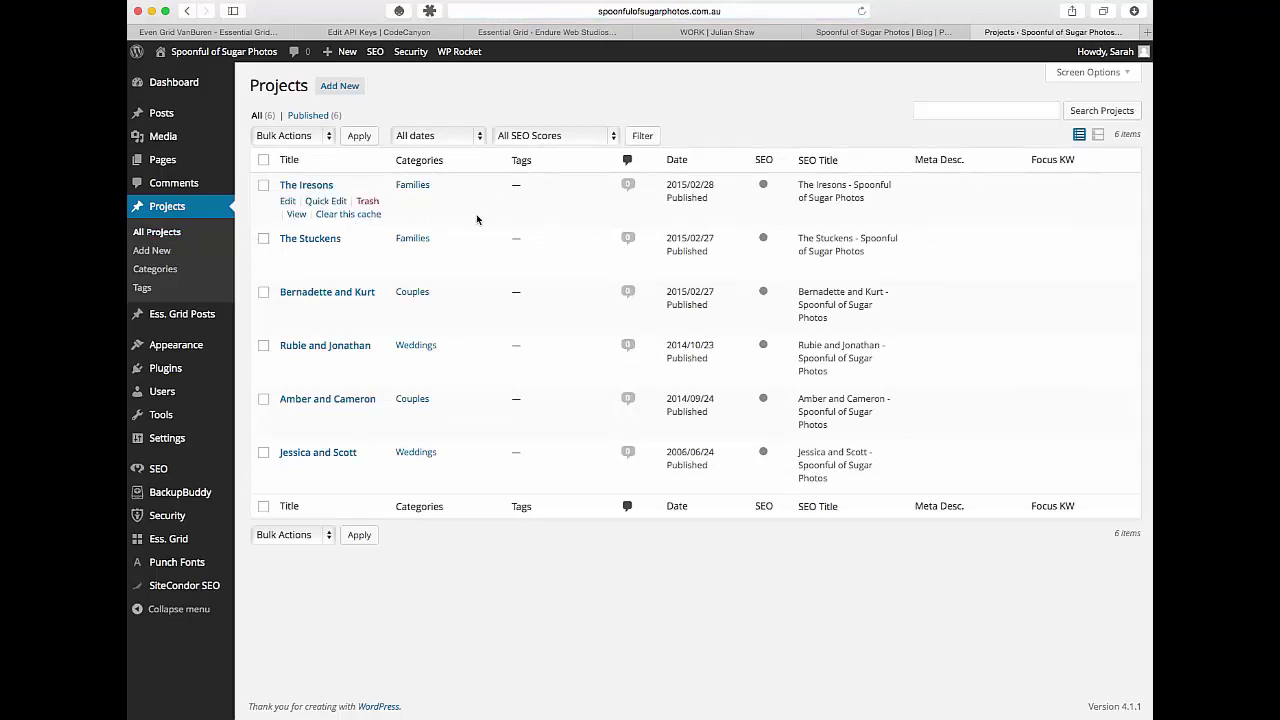
{"action": "left_click", "coordinate": [314, 187]}
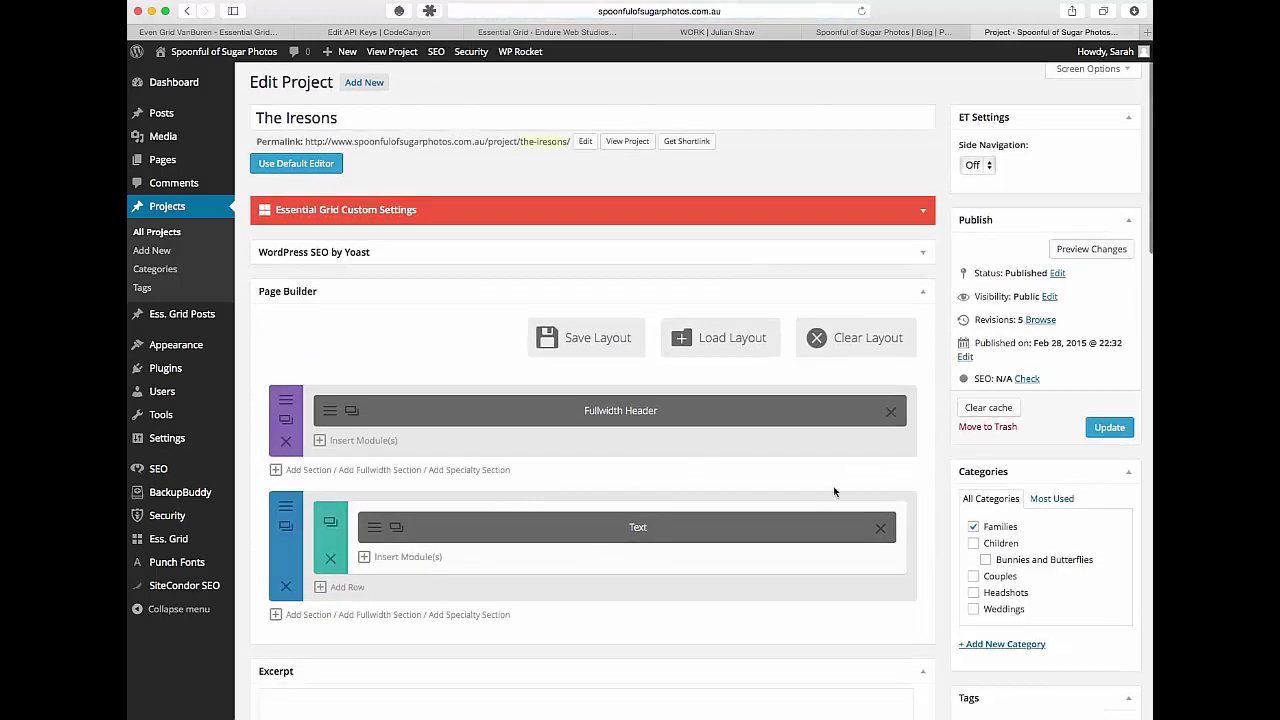
{"action": "scroll", "coordinate": [938, 513], "scroll_direction": "down", "scroll_amount": 3}
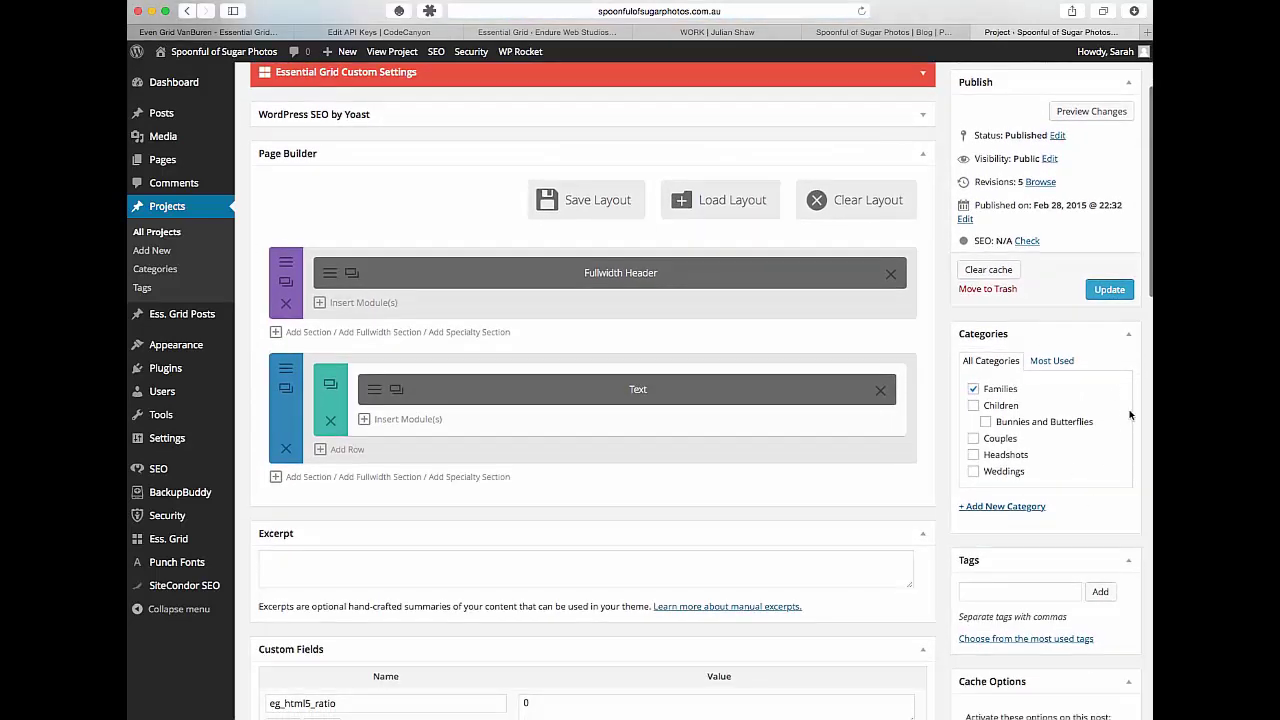
{"action": "scroll", "coordinate": [1095, 550], "scroll_direction": "down", "scroll_amount": 2}
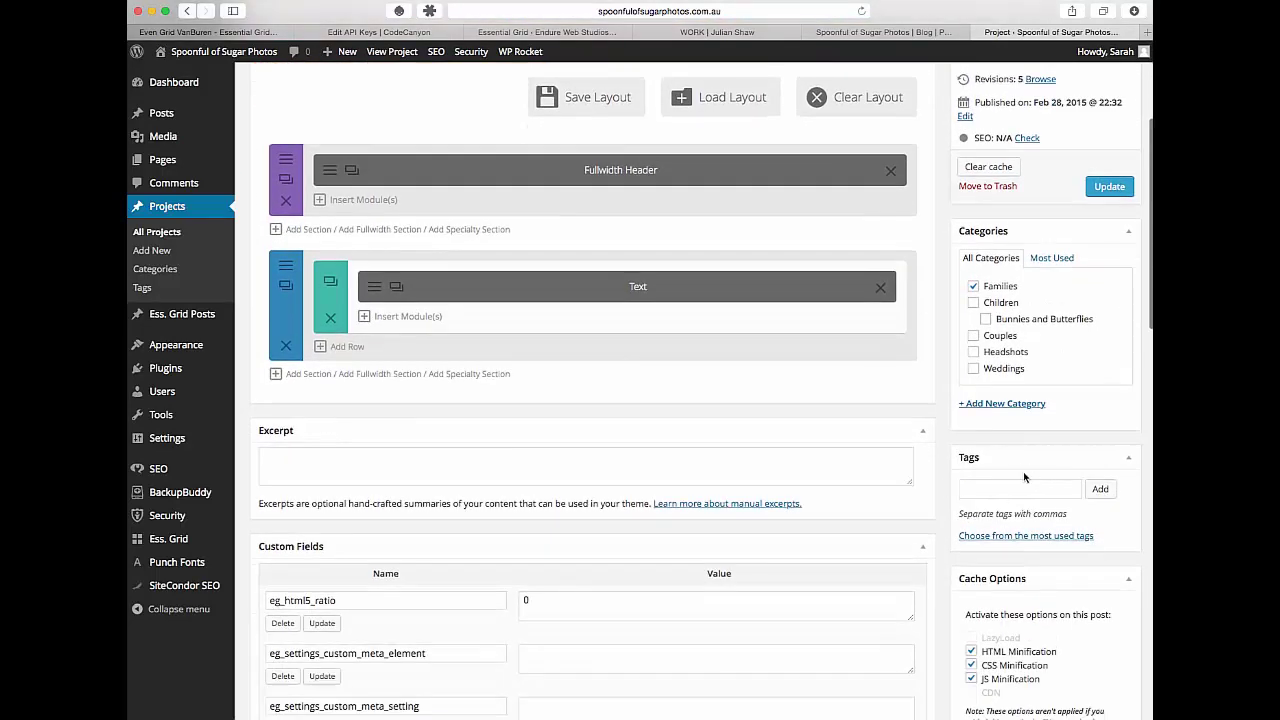
{"action": "scroll", "coordinate": [1023, 471], "scroll_direction": "up", "scroll_amount": 3}
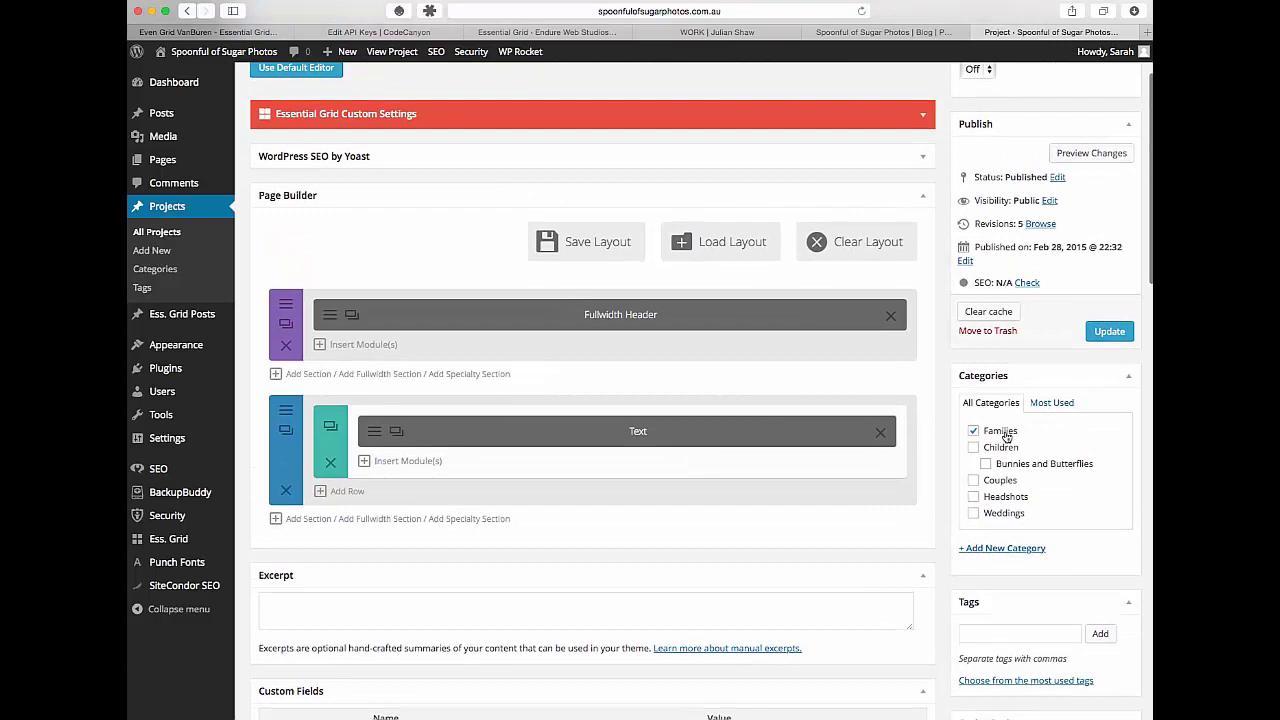
{"action": "scroll", "coordinate": [1000, 445], "scroll_direction": "down", "scroll_amount": 1}
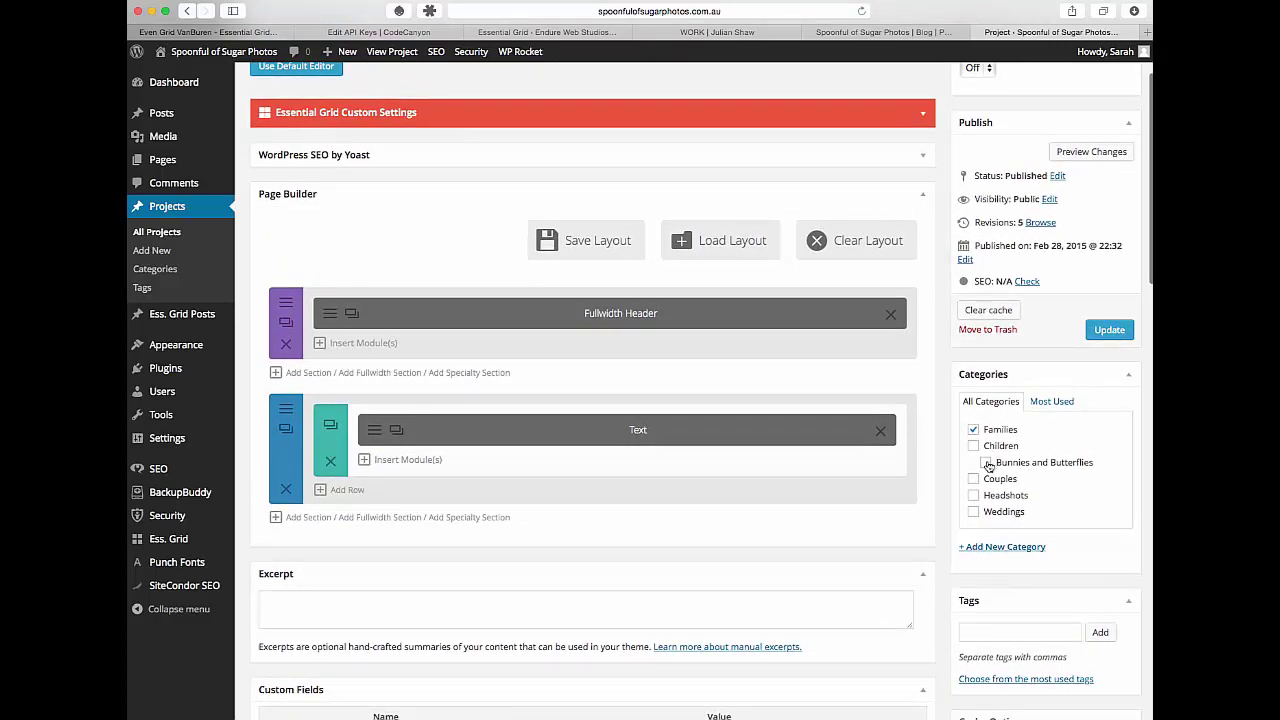
- Try assigning the project to Children and Bunnies and Butterflies, and clear both categories again
{"action": "left_click", "coordinate": [985, 462]}
{"action": "left_click", "coordinate": [973, 446]}
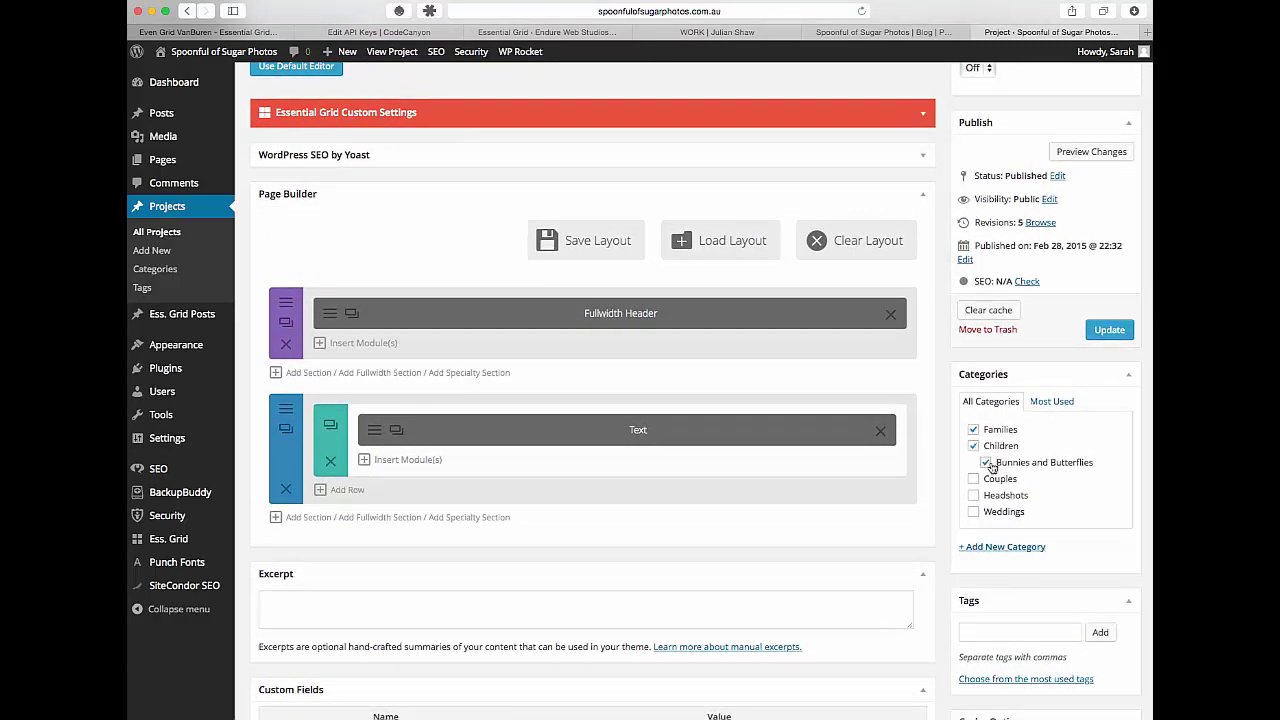
{"action": "left_click", "coordinate": [985, 462]}
{"action": "left_click", "coordinate": [973, 446]}
- Try entering the project tags "bunnies, butterflies" and clear the tag entry again
{"action": "scroll", "coordinate": [978, 465], "scroll_direction": "down", "scroll_amount": 1}
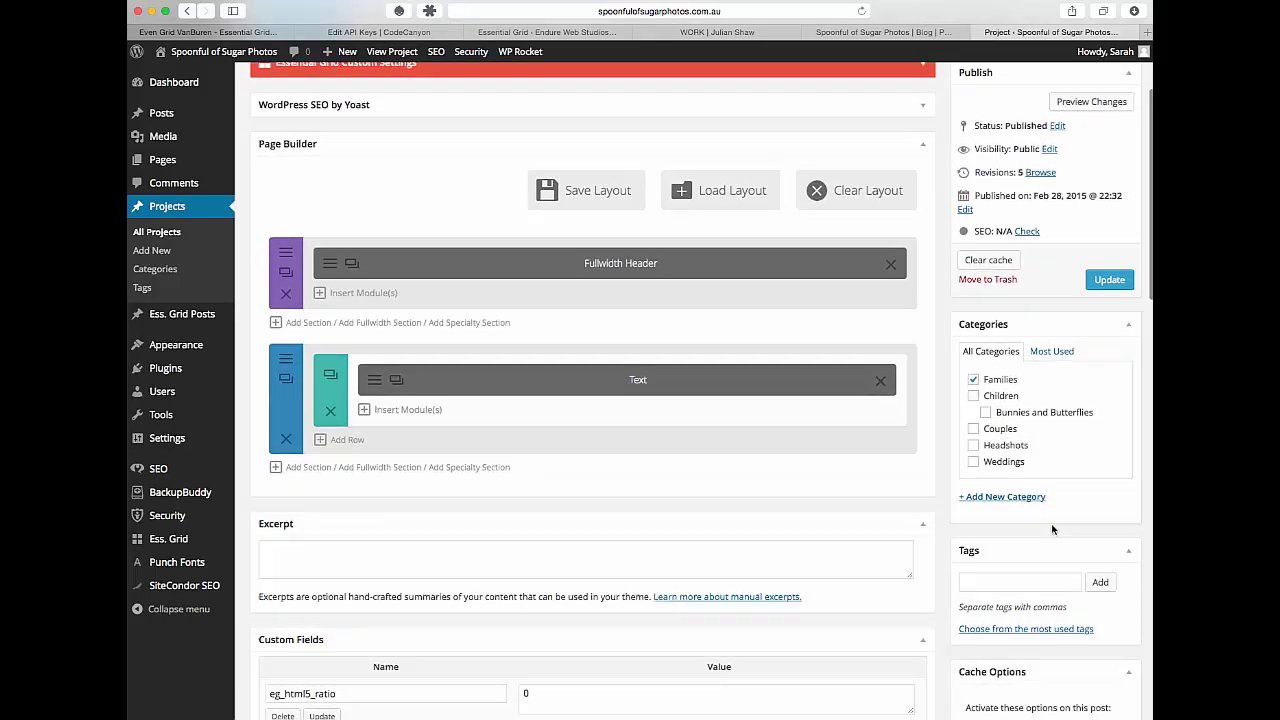
{"action": "left_click", "coordinate": [973, 584]}
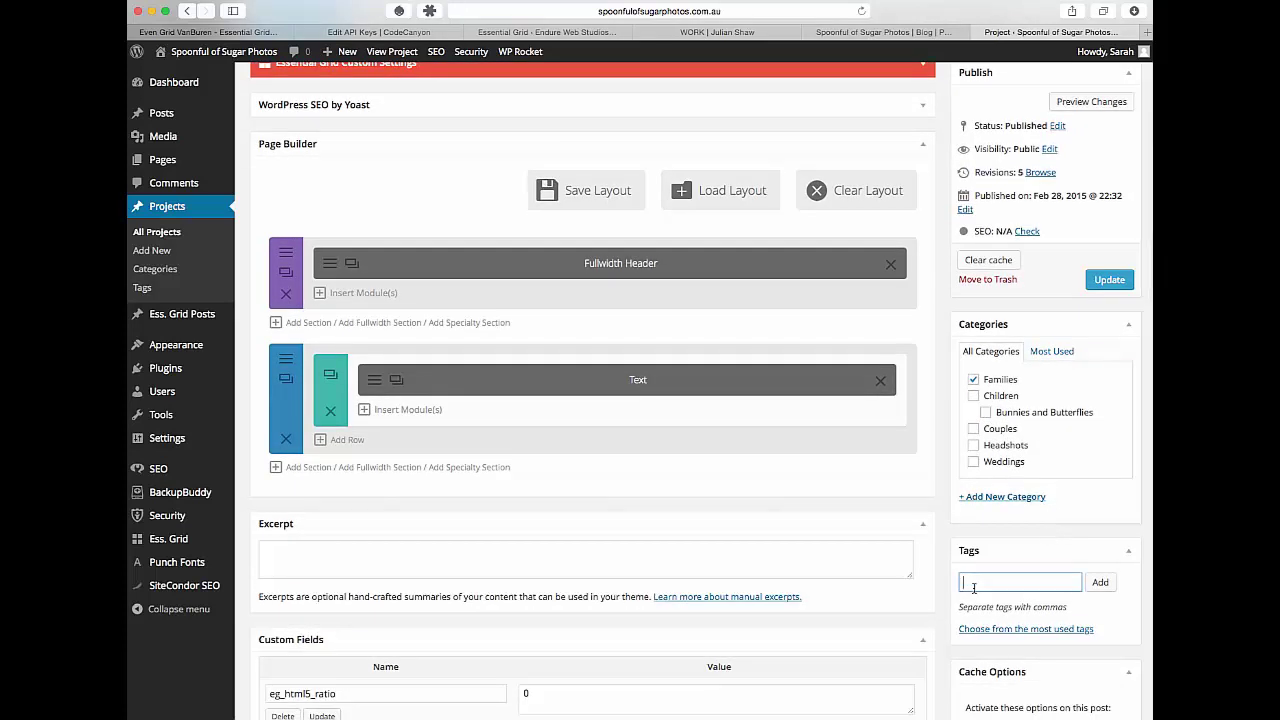
{"action": "type", "text": "bunnies, butterflies"}
{"action": "scroll", "coordinate": [1124, 620], "scroll_direction": "down", "scroll_amount": 1}
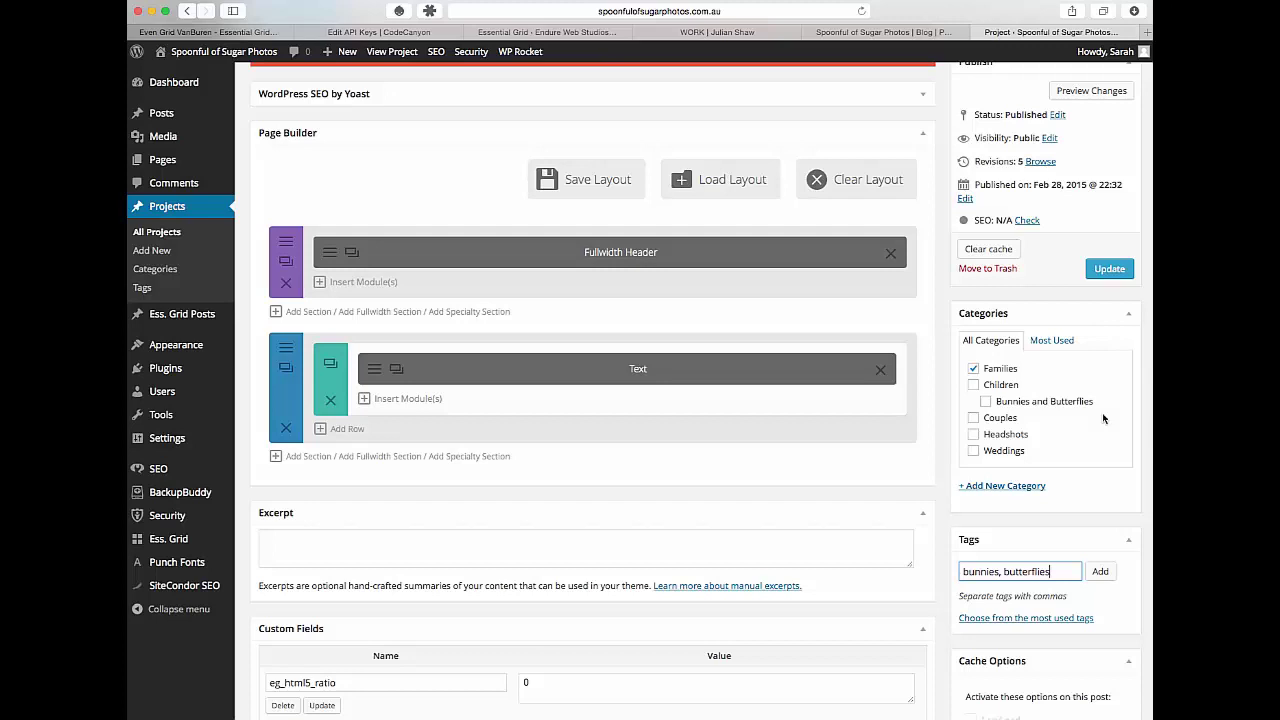
{"action": "scroll", "coordinate": [1081, 497], "scroll_direction": "down", "scroll_amount": 1}
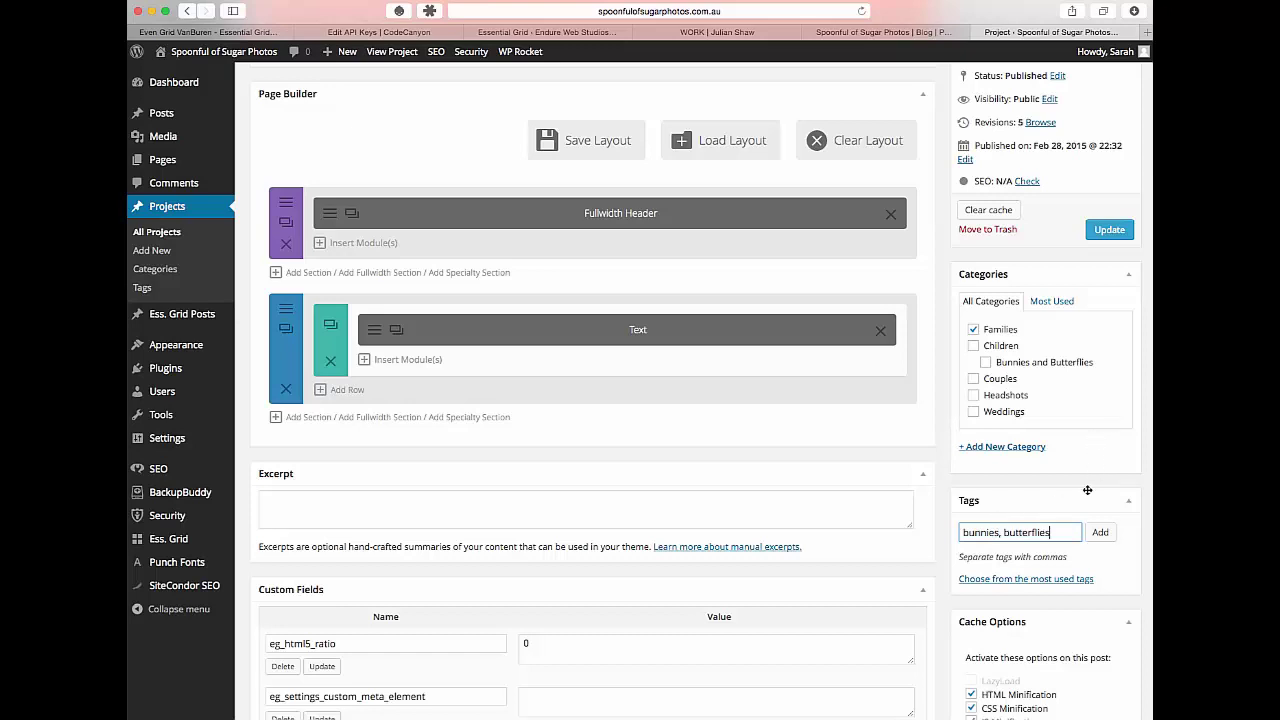
{"action": "scroll", "coordinate": [1085, 483], "scroll_direction": "up", "scroll_amount": 1}
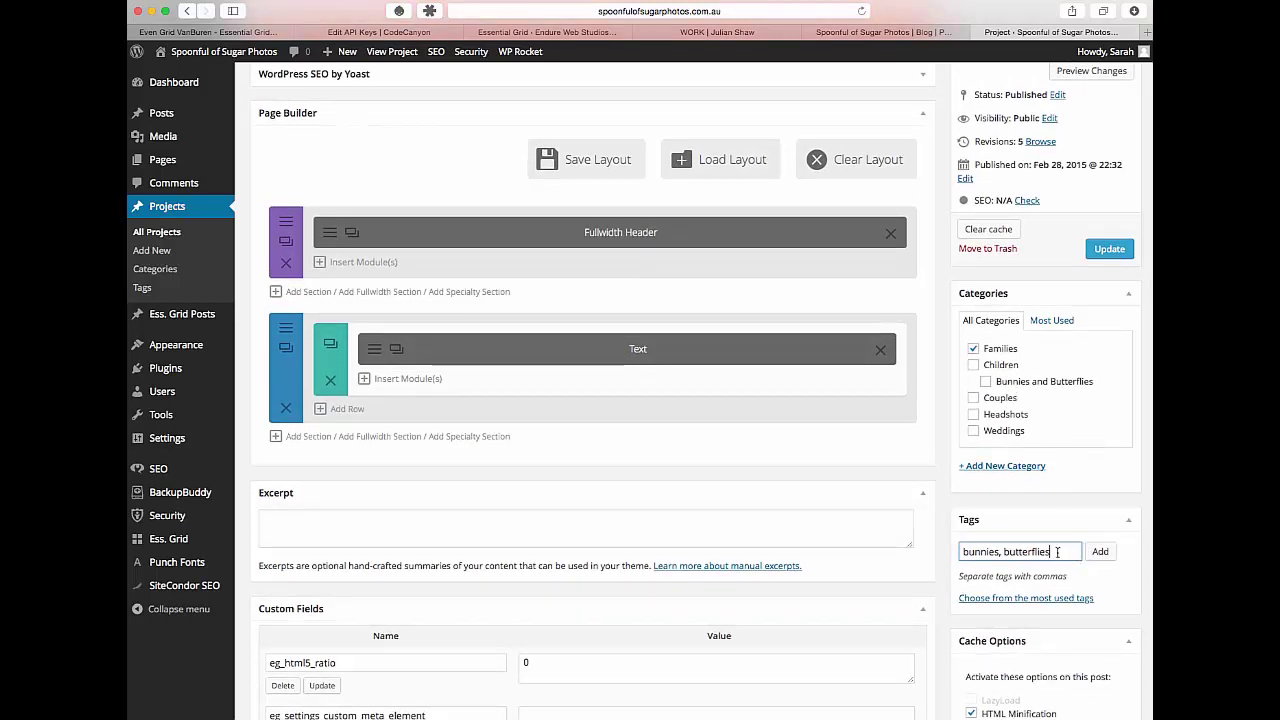
{"action": "left_click_drag", "start_coordinate": [1050, 552], "coordinate": [957, 551]}
{"action": "key", "text": "BackSpace"}
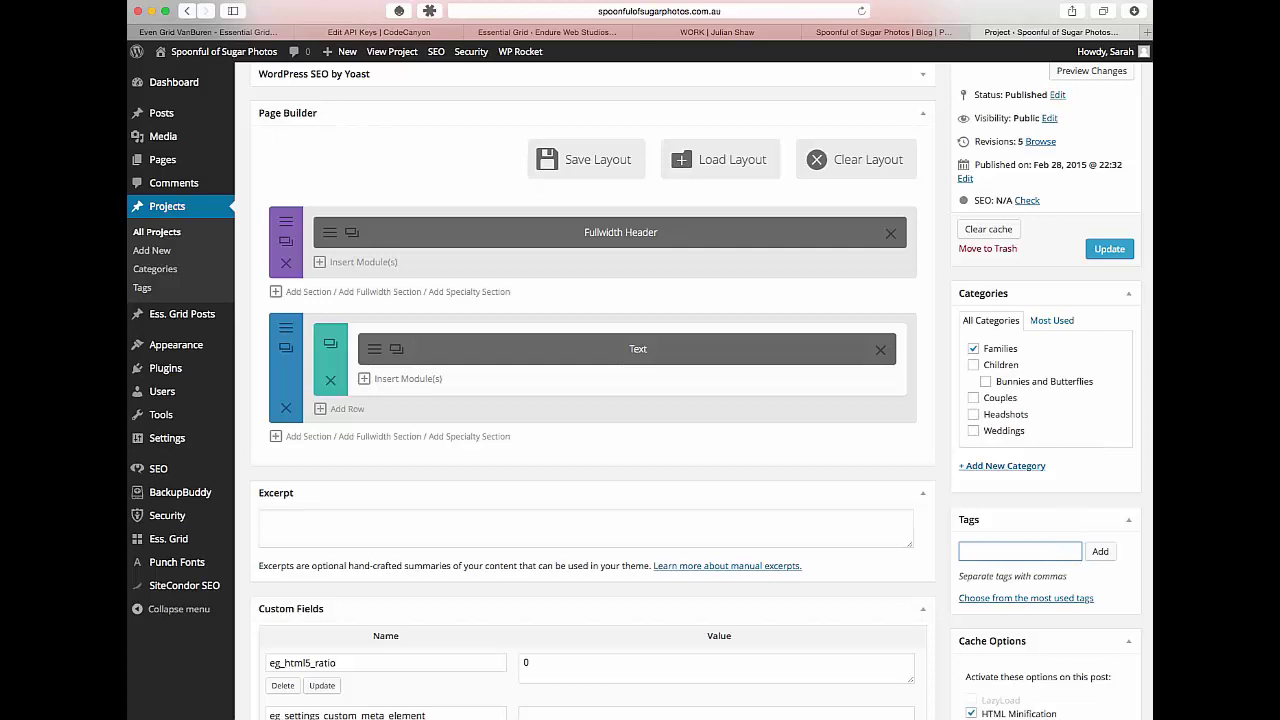
- Return to the full project list and open the first project's Quick Edit settings
{"action": "scroll", "coordinate": [761, 399], "scroll_direction": "up", "scroll_amount": 3}
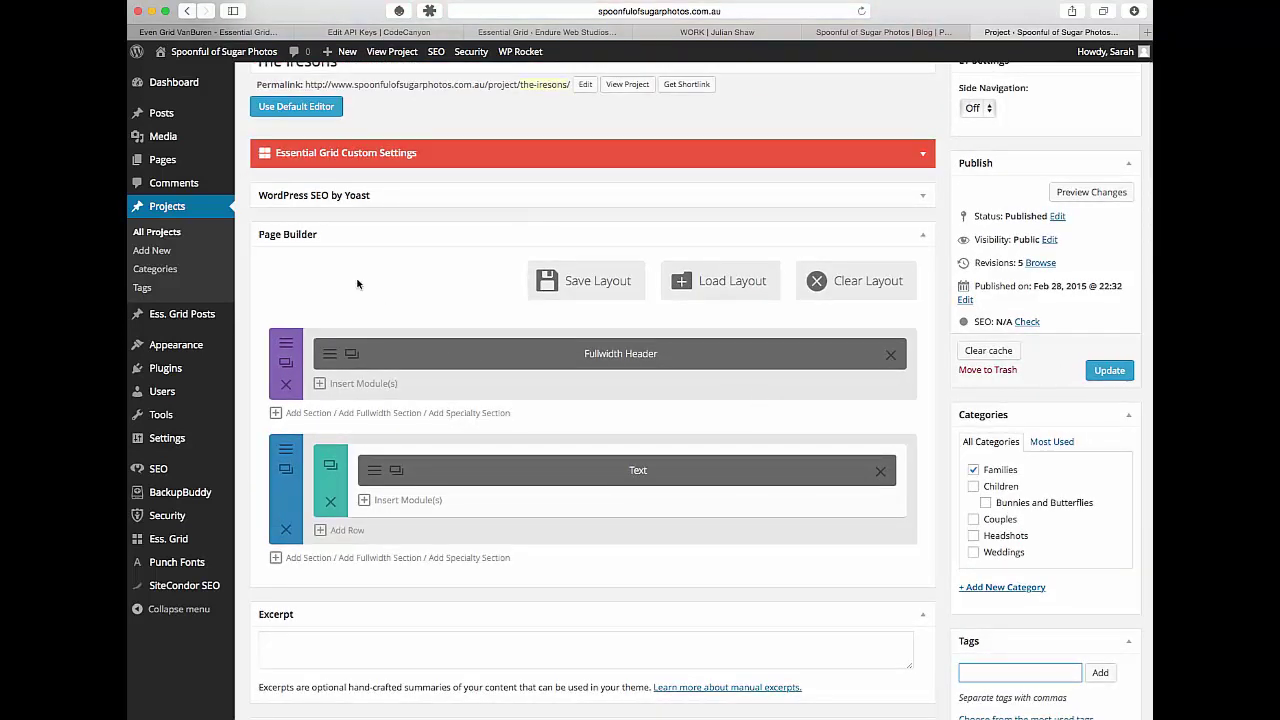
{"action": "left_click", "coordinate": [160, 233]}
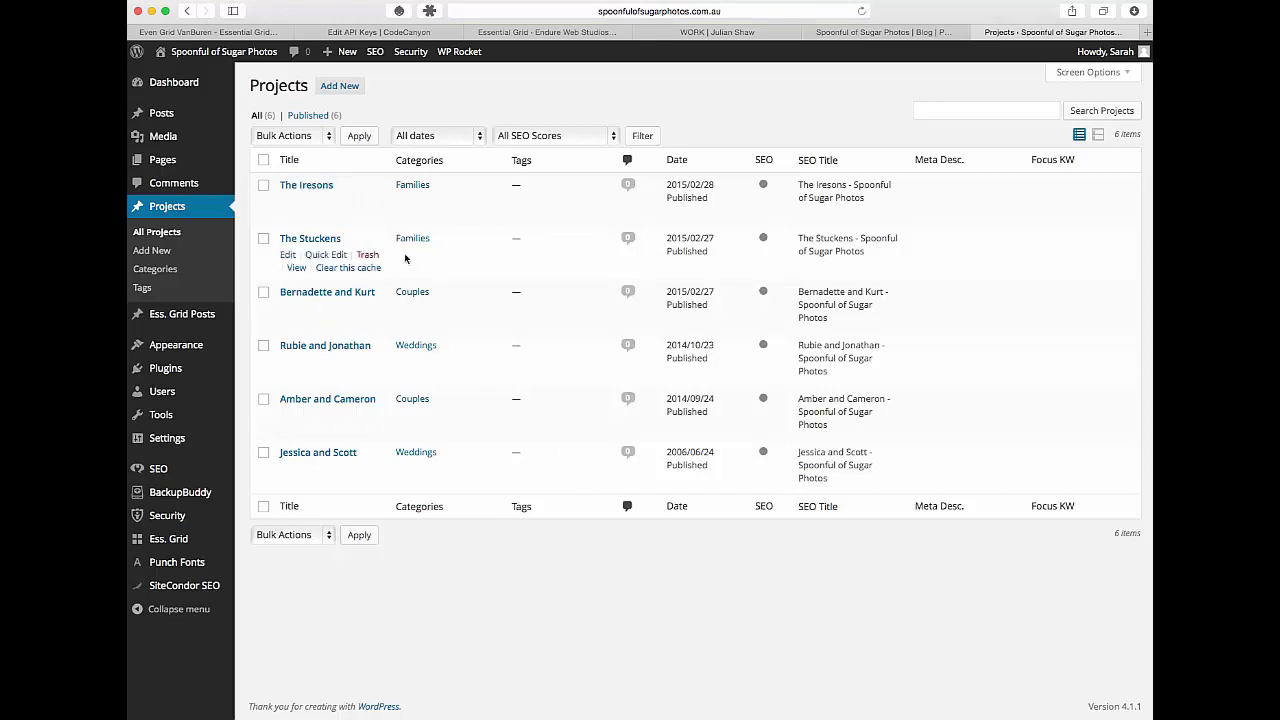
{"action": "mouse_move", "coordinate": [161, 114]}
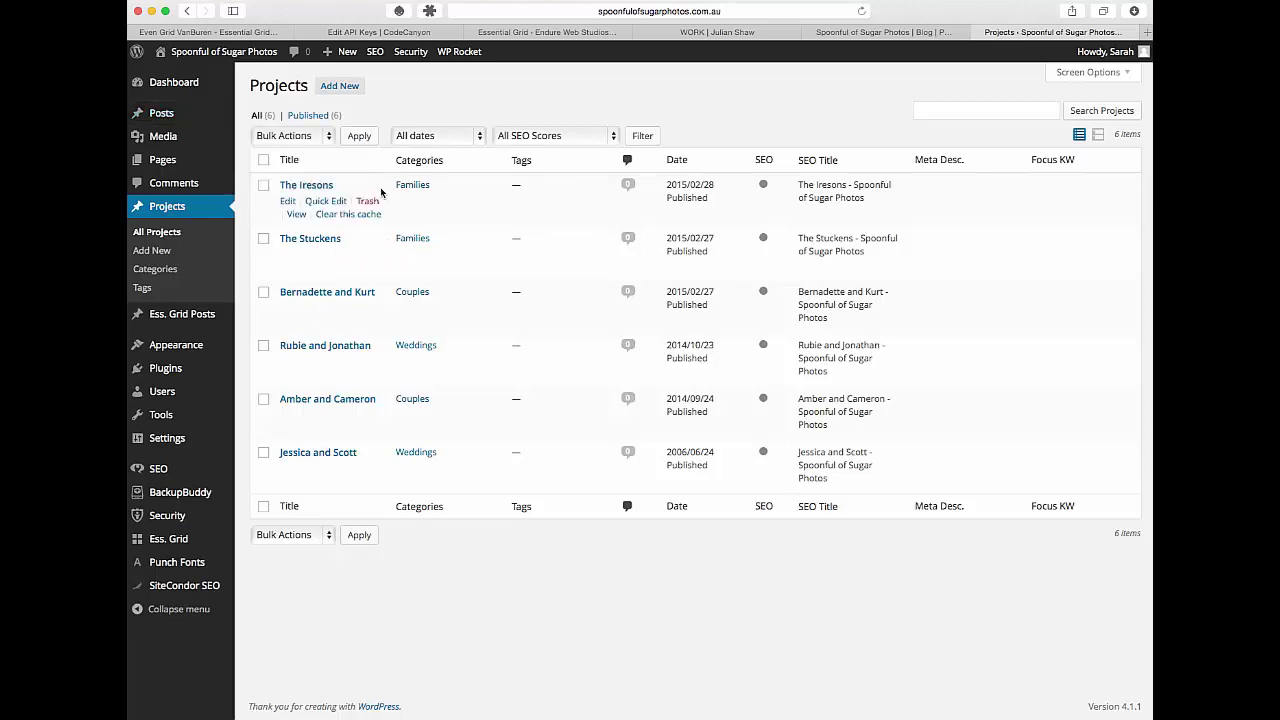
{"action": "left_click", "coordinate": [324, 202]}
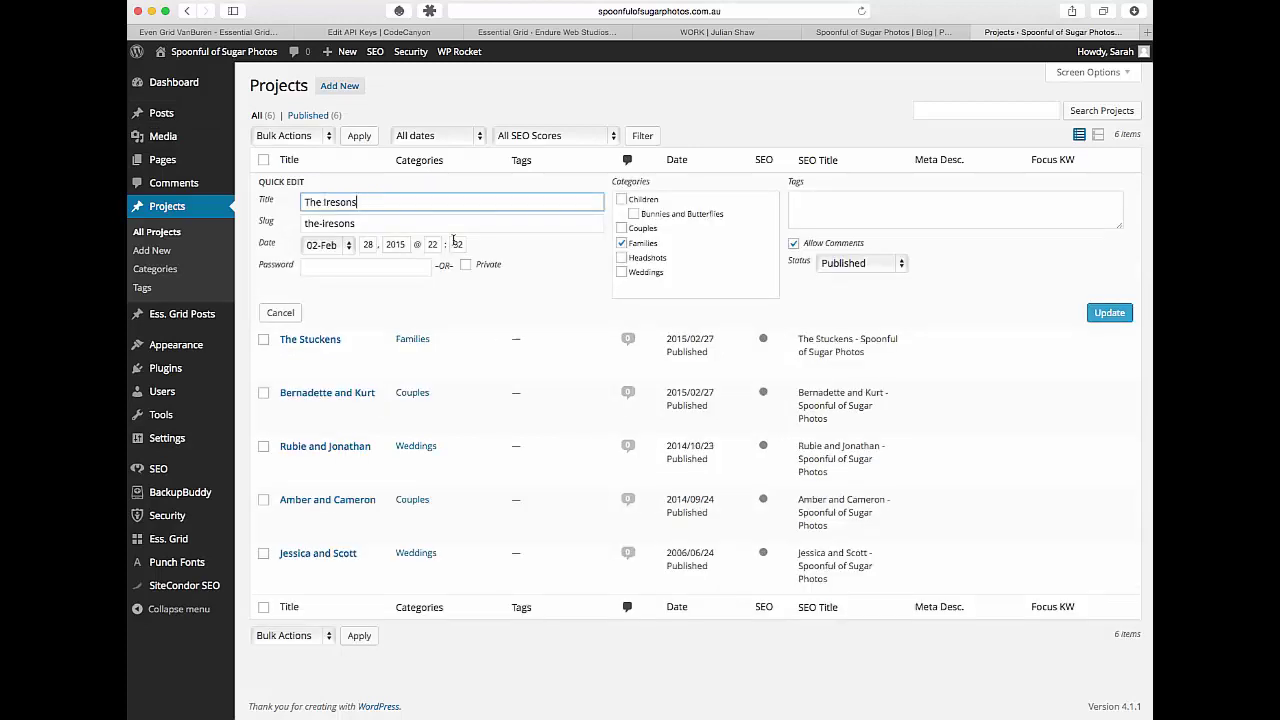